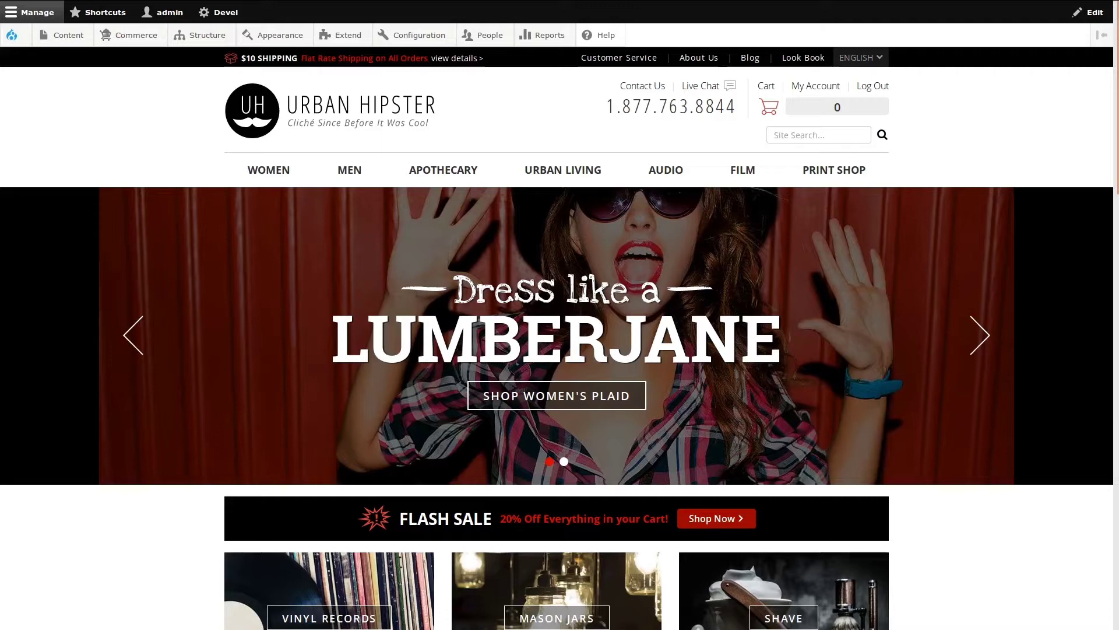
- Go through Commerce > Configuration to the Payment gateways settings page
mouse_move(145, 42)
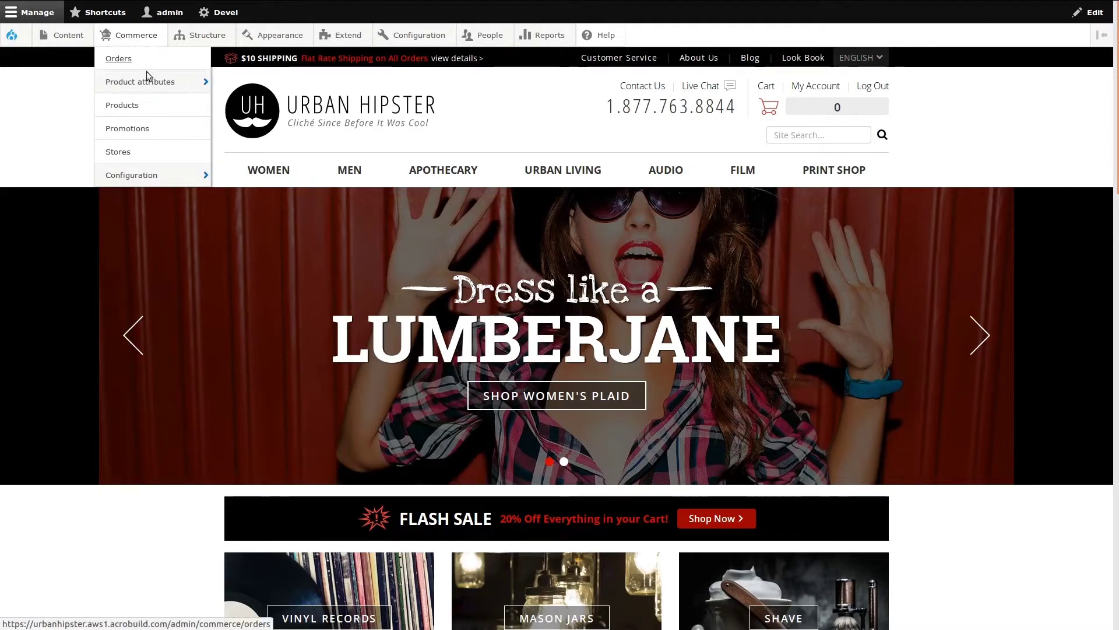
mouse_move(138, 174)
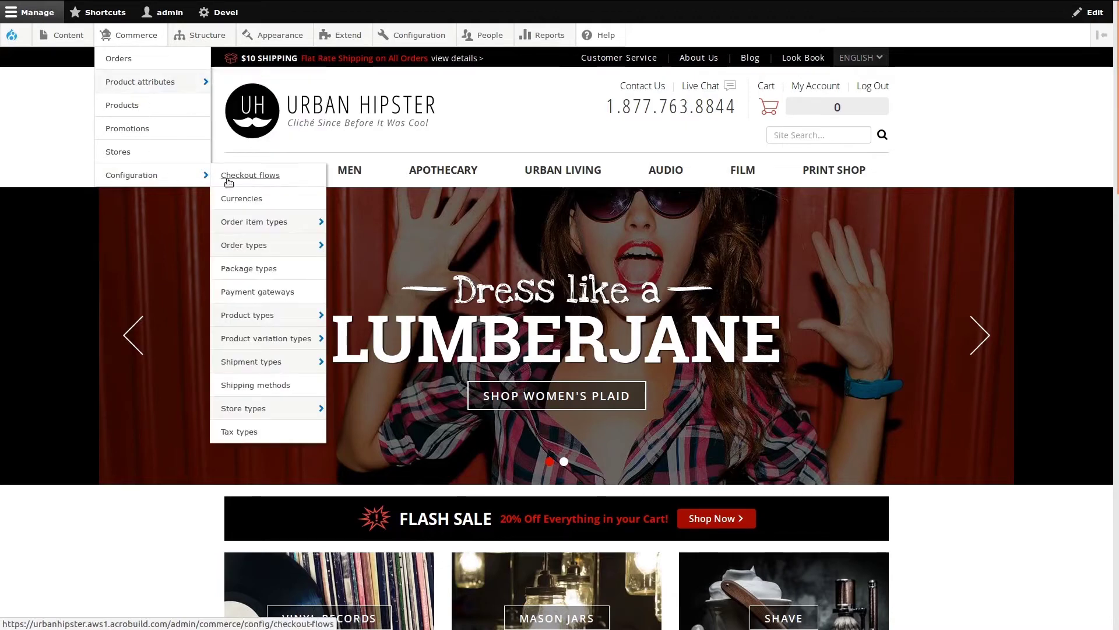
left_click(277, 293)
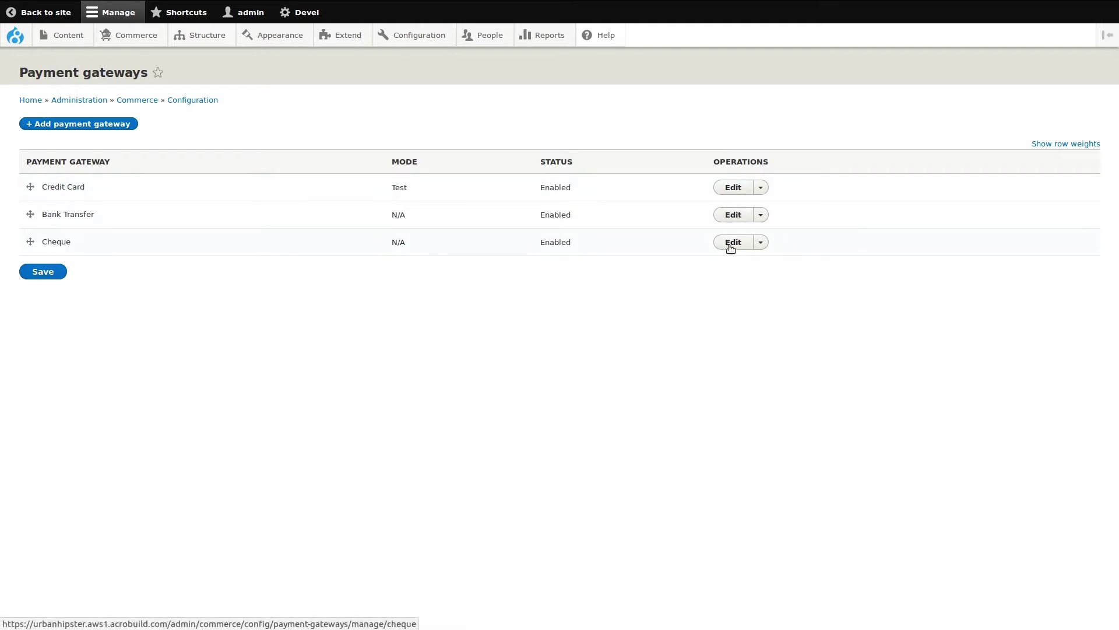
- Check the Credit Card gateway's actions, then start adding a new payment gateway
left_click(761, 188)
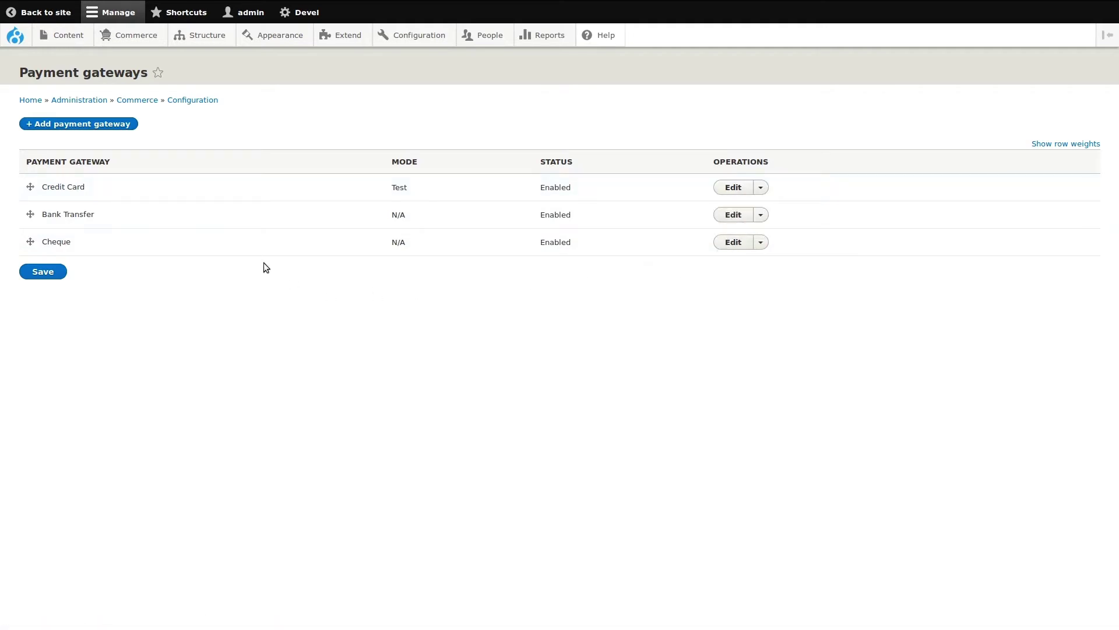
left_click(105, 124)
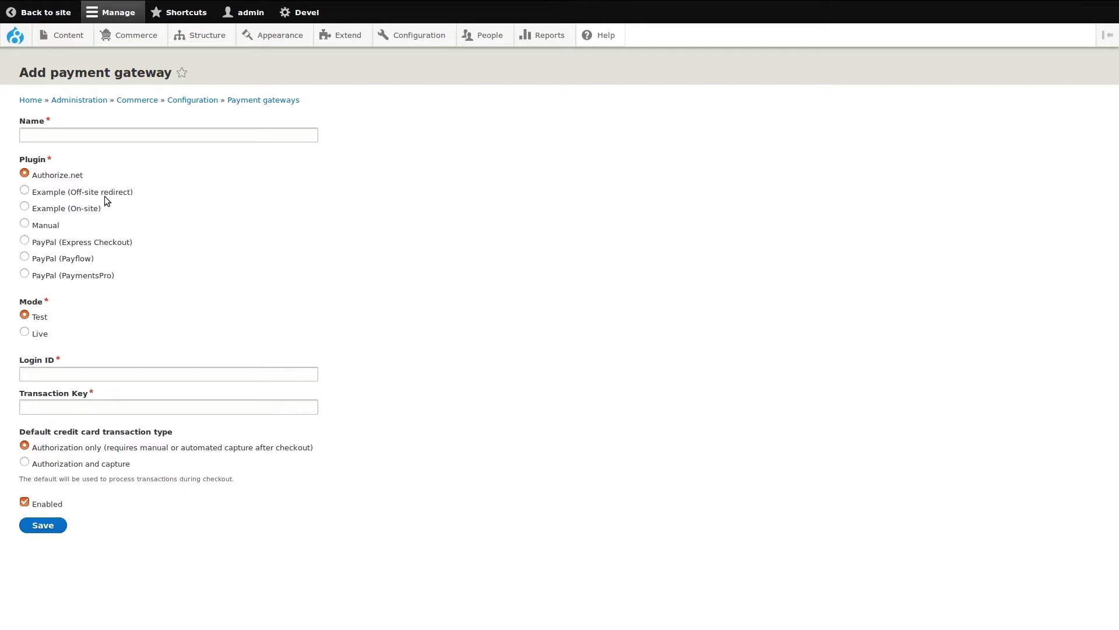
- Select the Manual plugin for the new payment gateway
left_click(43, 225)
- Name the gateway 'Email Money Transfer'
left_click(103, 137)
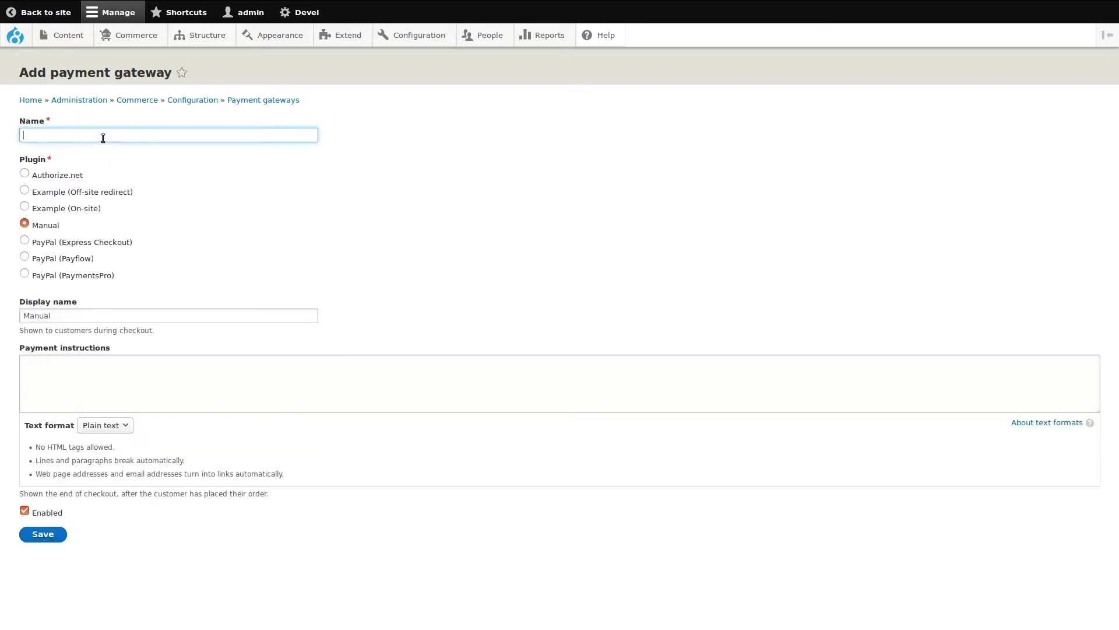
type("Em")
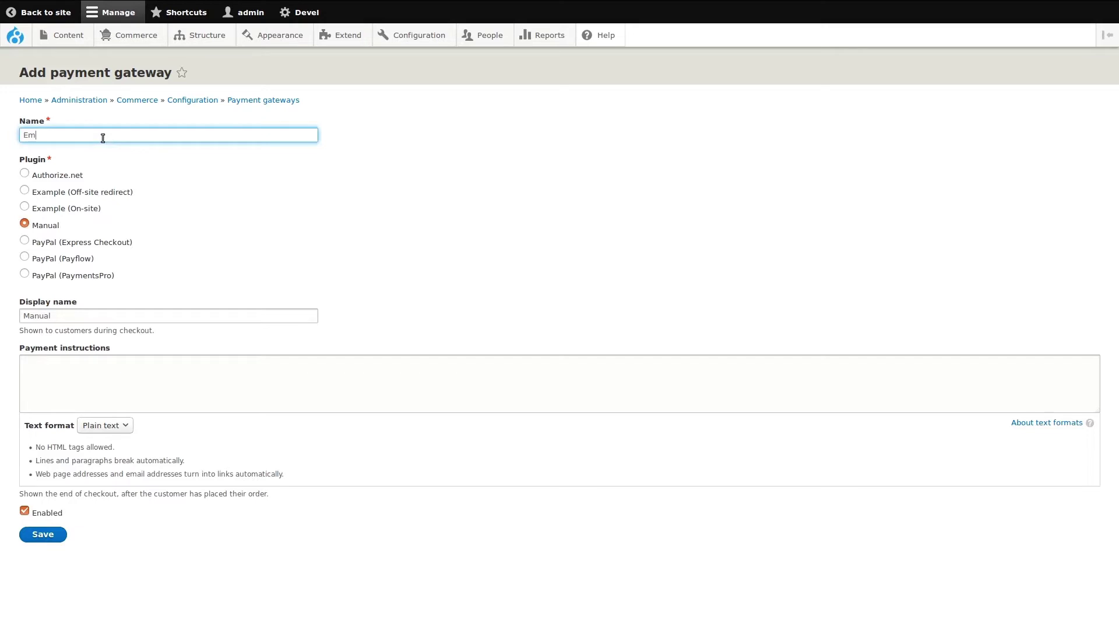
type("ail Money Transfer")
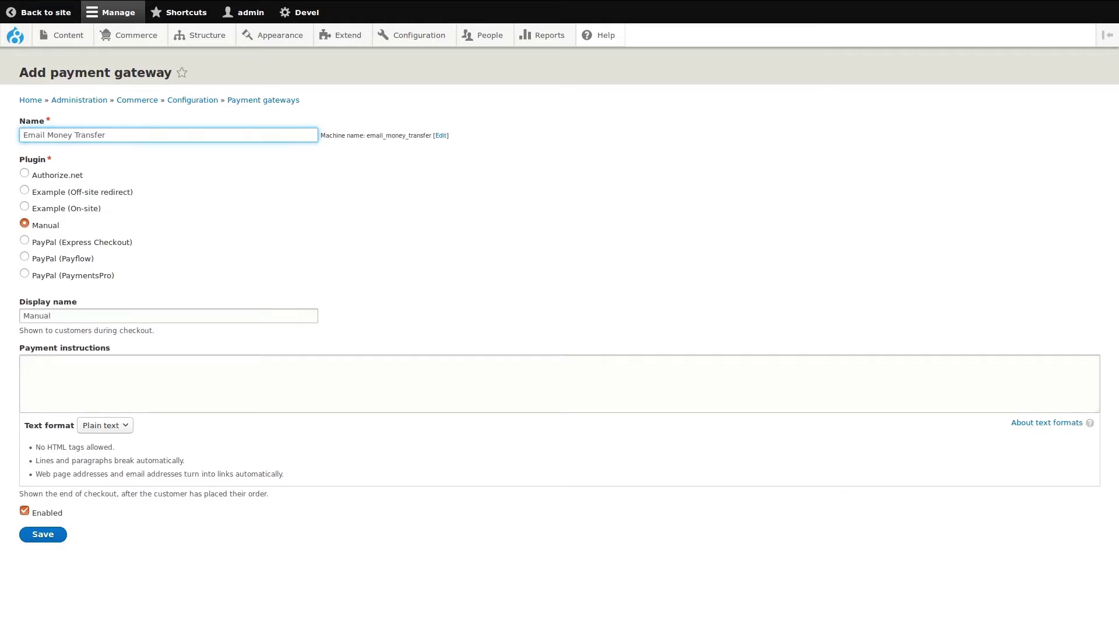
key("Tab")
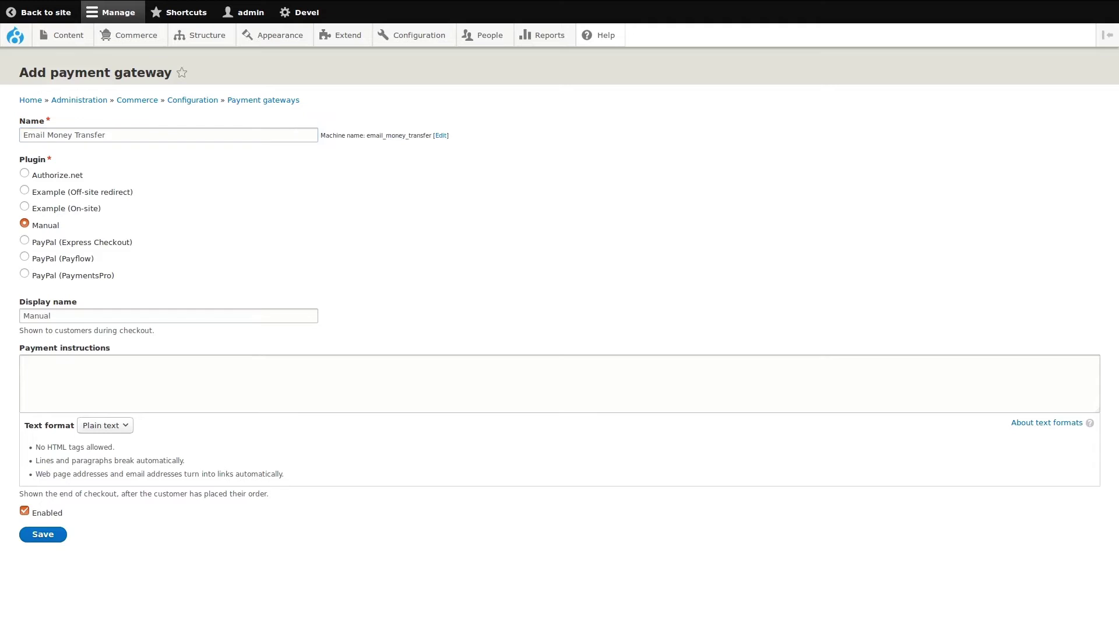
- Replace the 'Manual' display name and paste in the three-paragraph payment instructions
left_click_drag(68, 318, 1, 319)
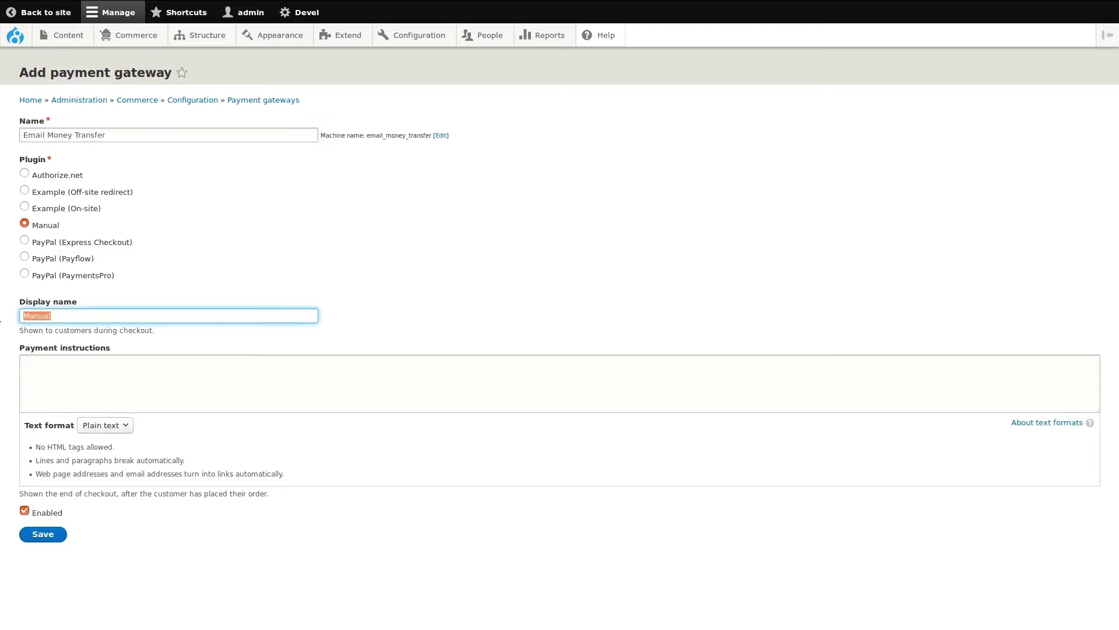
type("Email Money Transfer (further instruction after order has completed)")
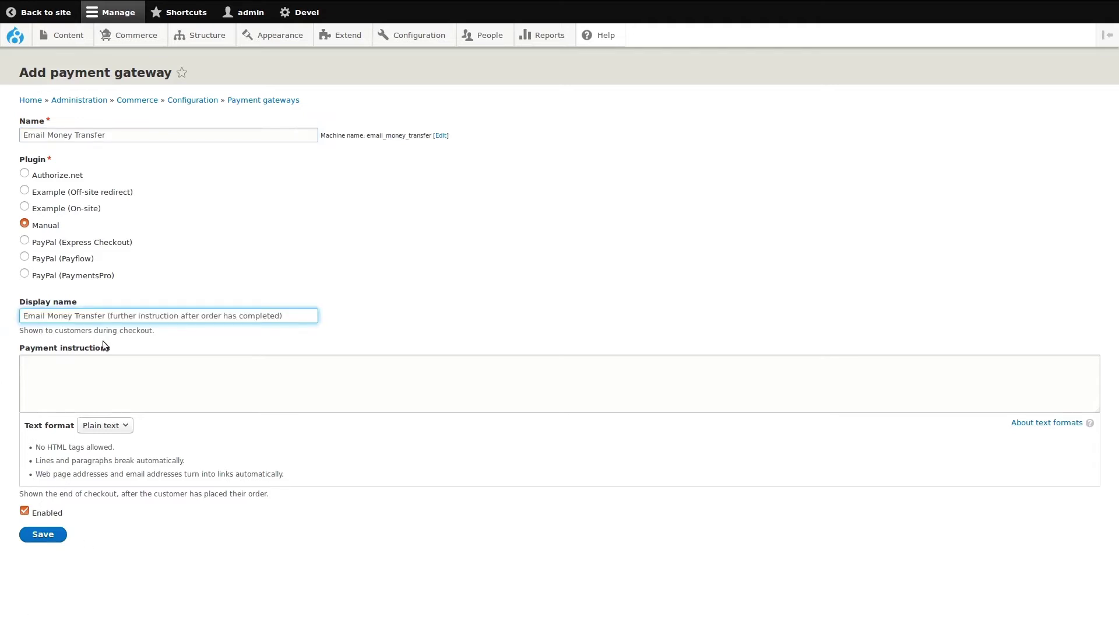
left_click(159, 347)
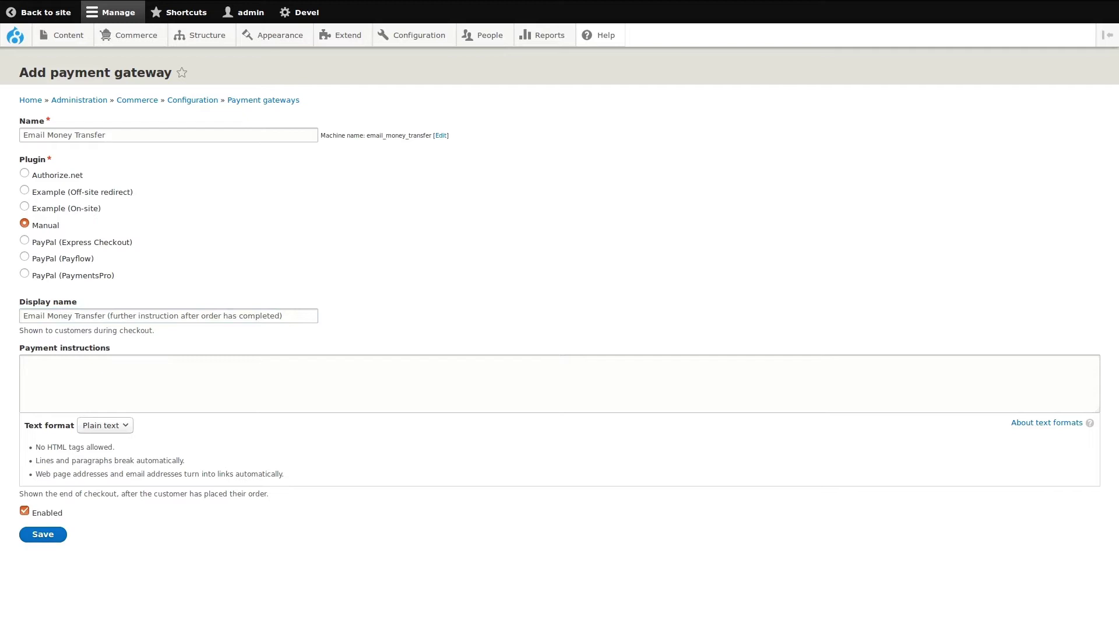
left_click(117, 365)
key("ctrl+v")
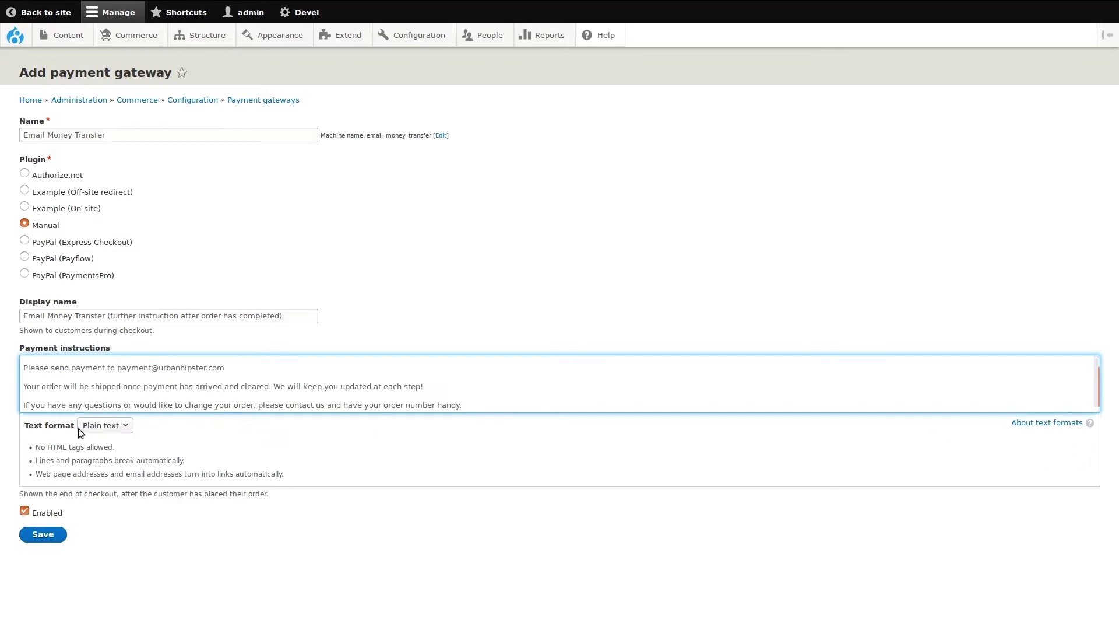
- Switch the payment instructions' text format to HTML and confirm the change
left_click(125, 430)
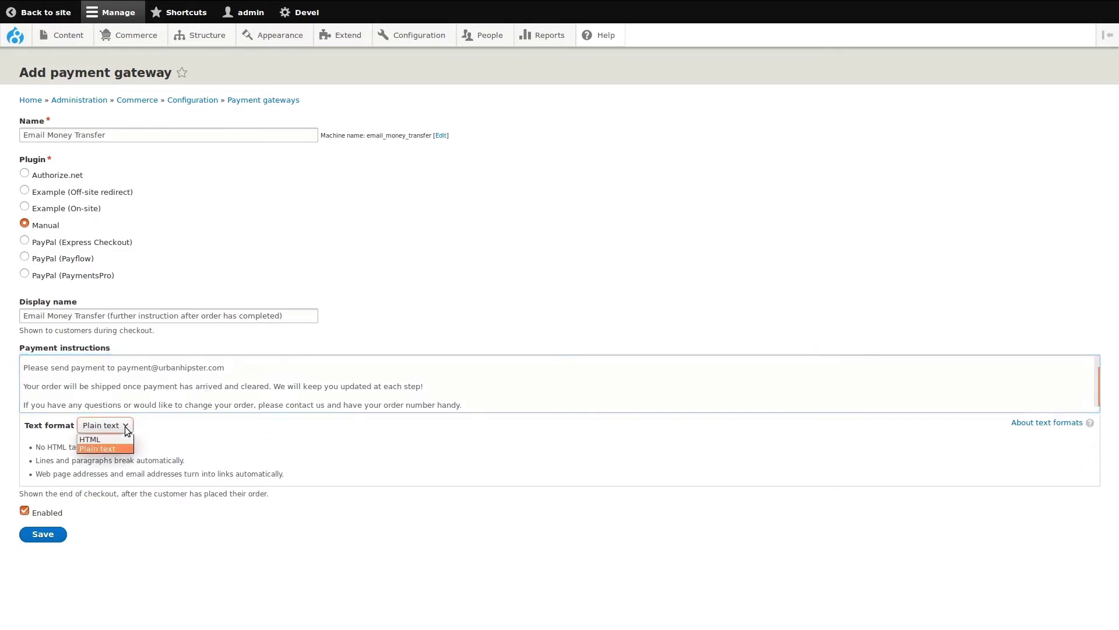
left_click(103, 438)
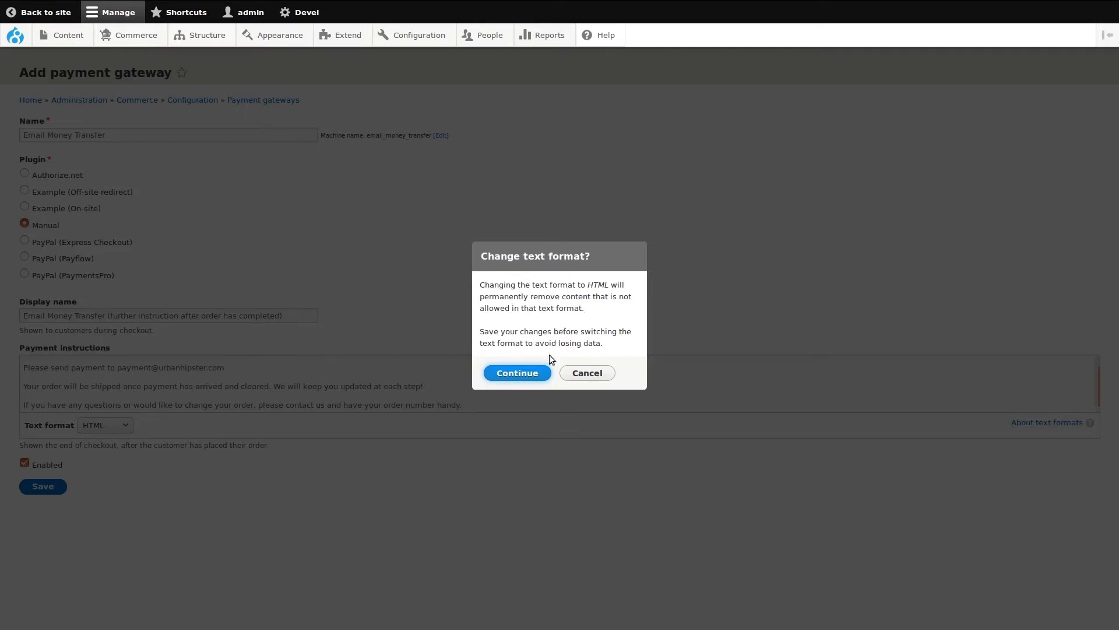
left_click(517, 373)
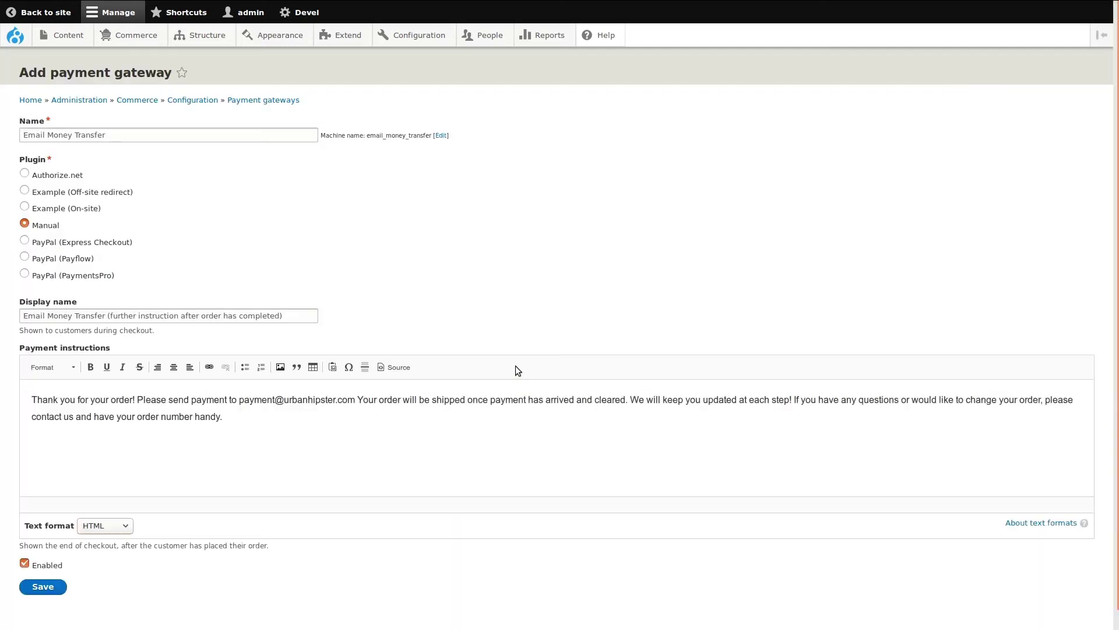
- Break the instructions into four paragraphs at 'Please send payment', 'Your order will be shipped' and 'If you have any questions'
left_click(139, 401)
key("Return")
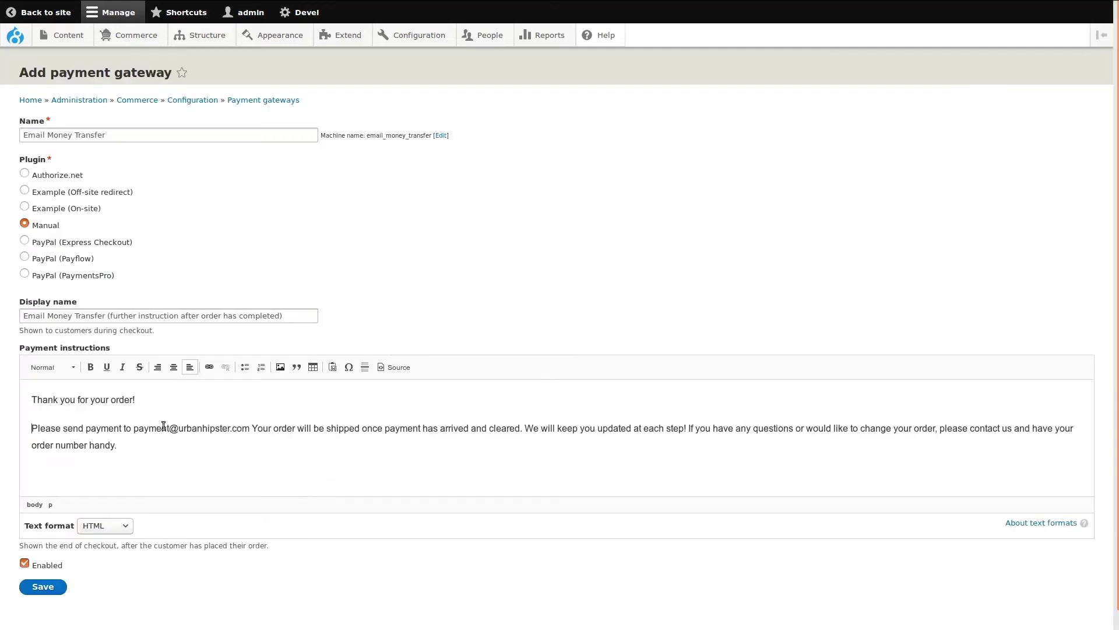
left_click(254, 428)
key("Return")
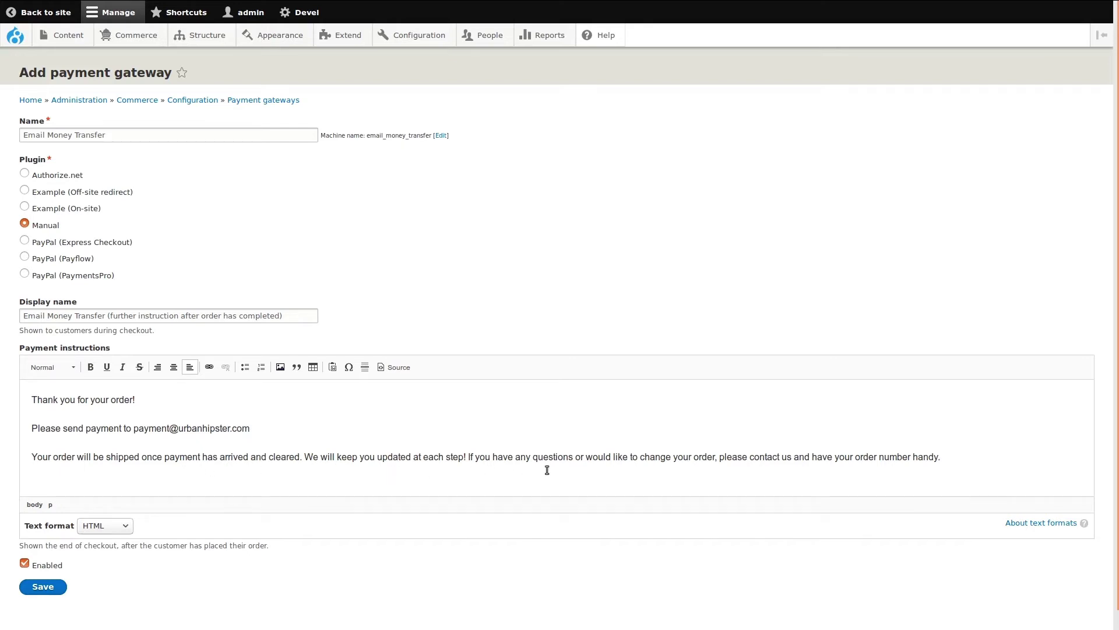
left_click(468, 457)
key("Return")
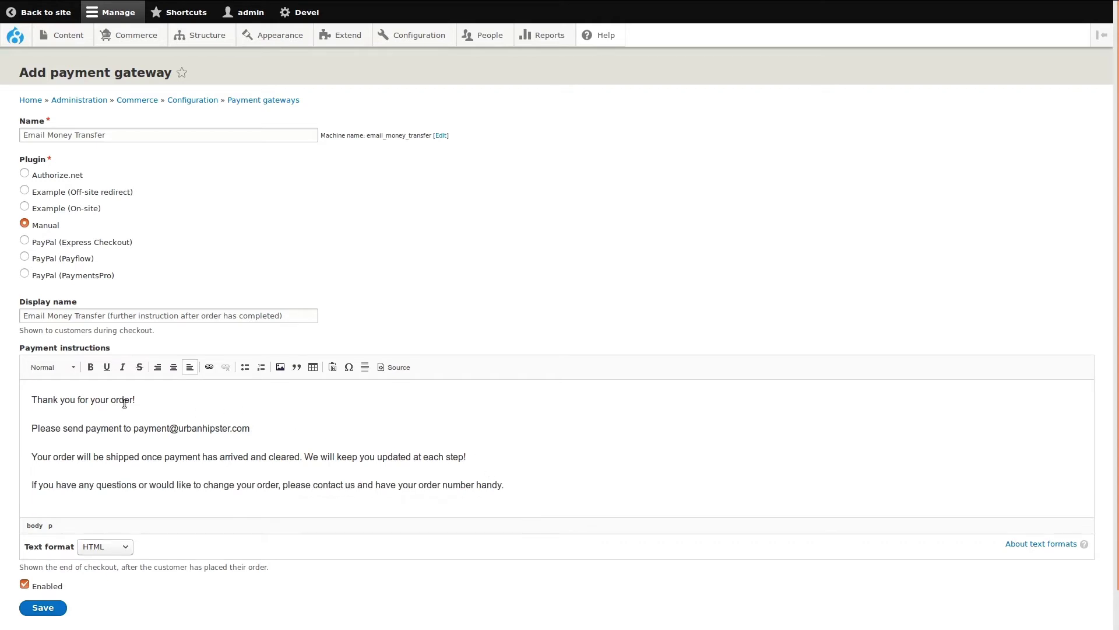
- Bold the 'Thank you for your order!' line and select the payment e-mail address
triple_click(49, 401)
left_click(91, 369)
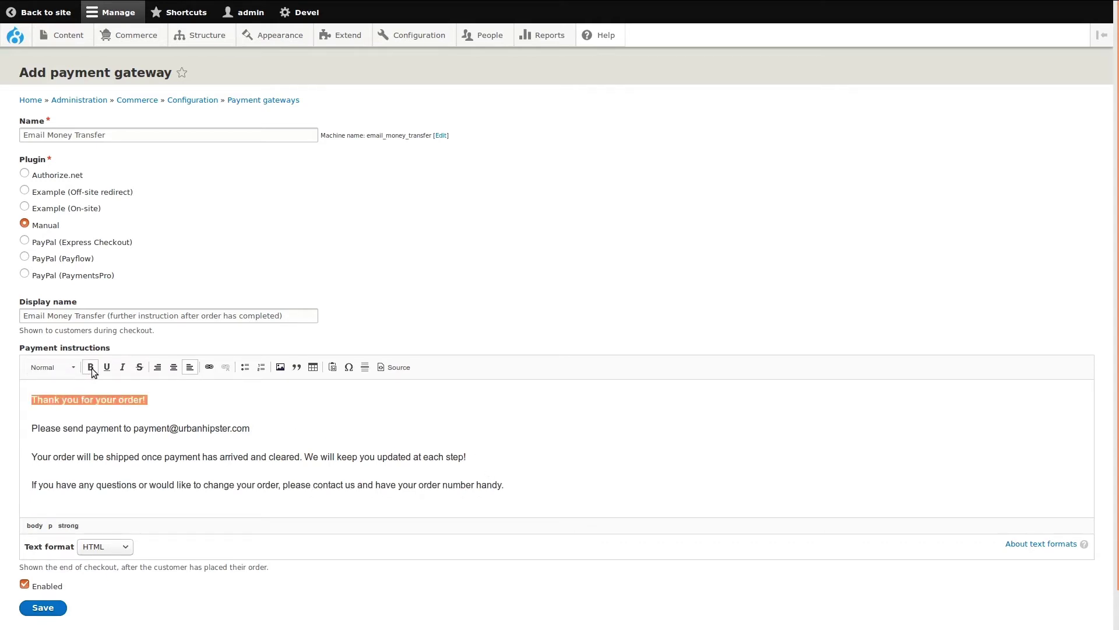
left_click(180, 402)
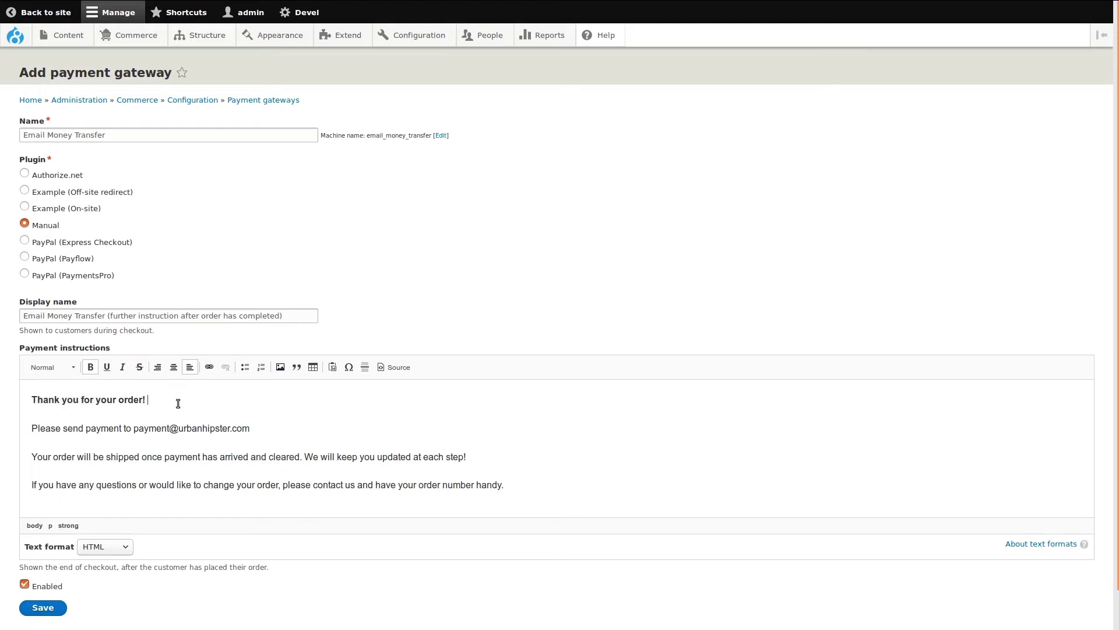
left_click(136, 429)
left_click_drag(136, 429, 245, 428)
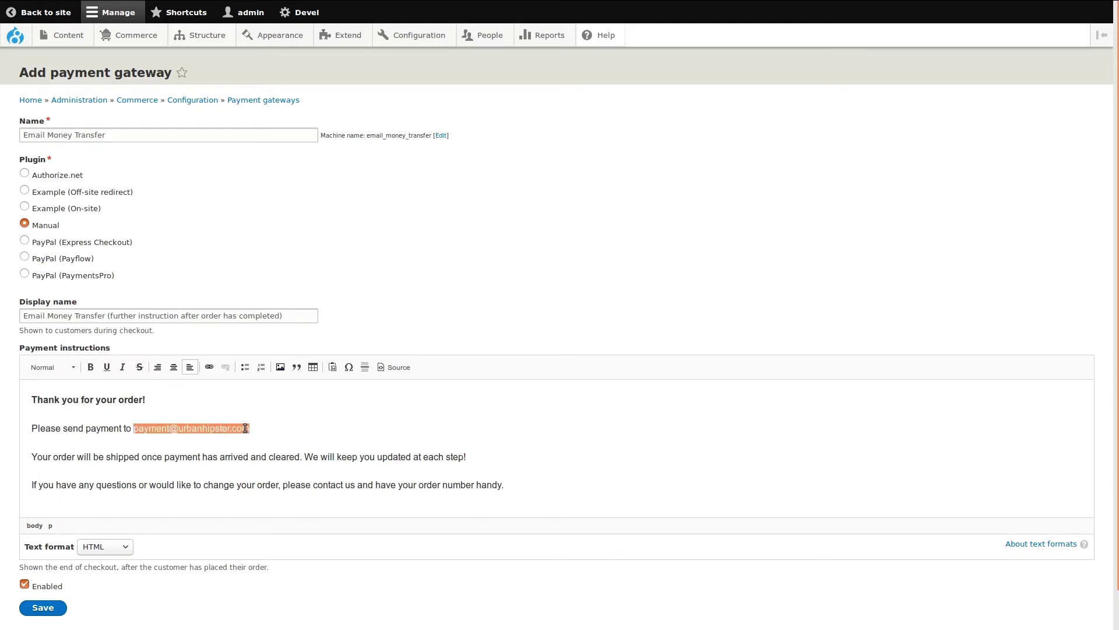
- Turn the payment e-mail address into a mailto: link
left_click(209, 368)
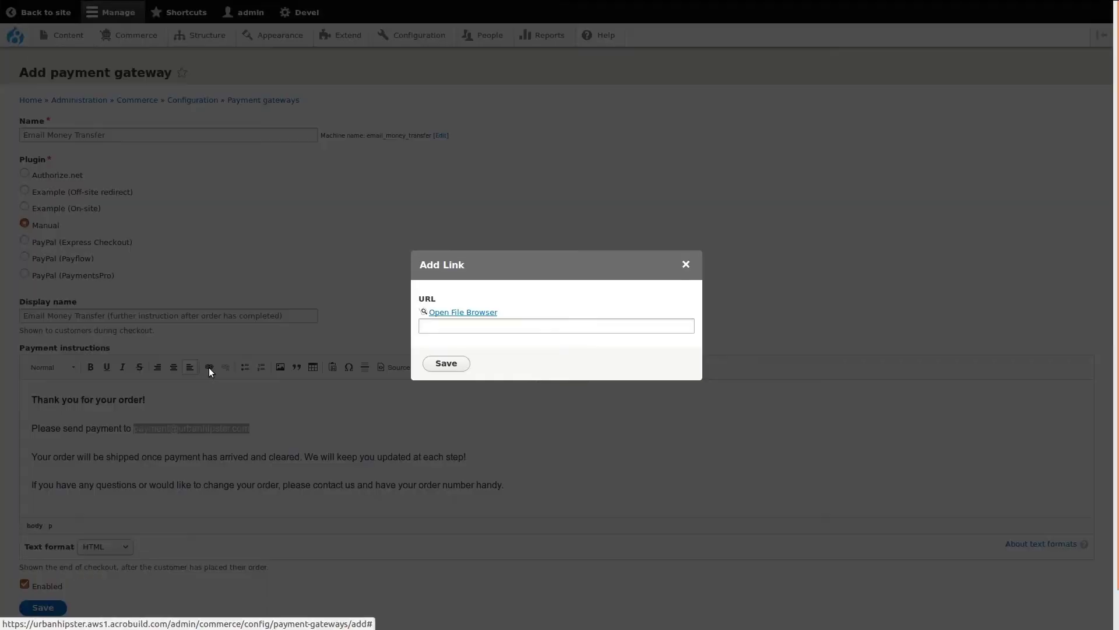
left_click(425, 327)
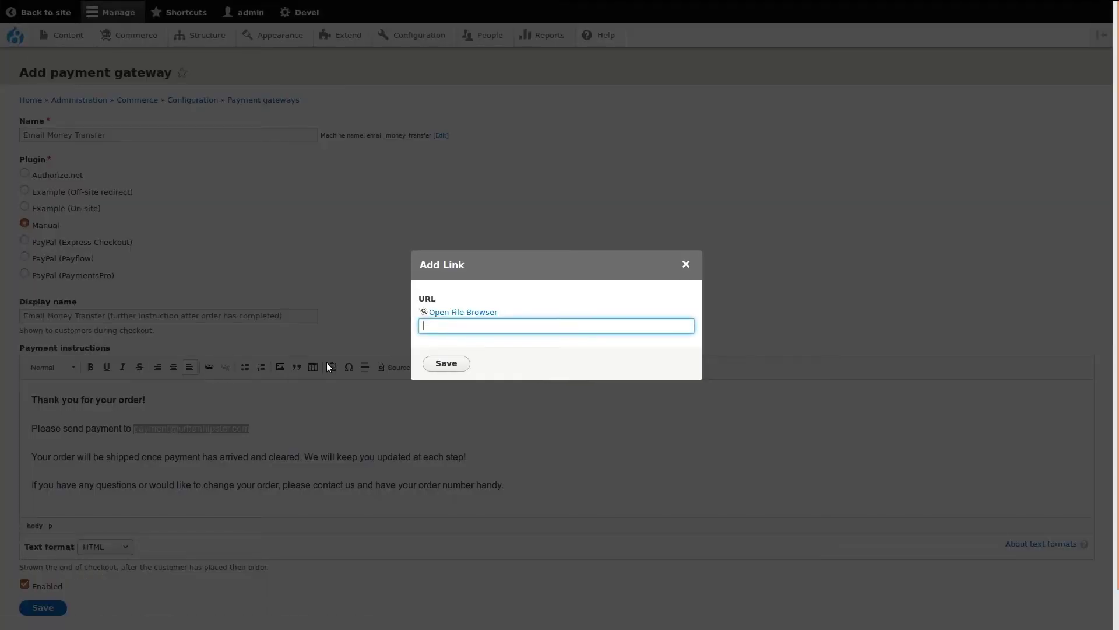
type("mailto:")
key("ctrl+v")
left_click(454, 365)
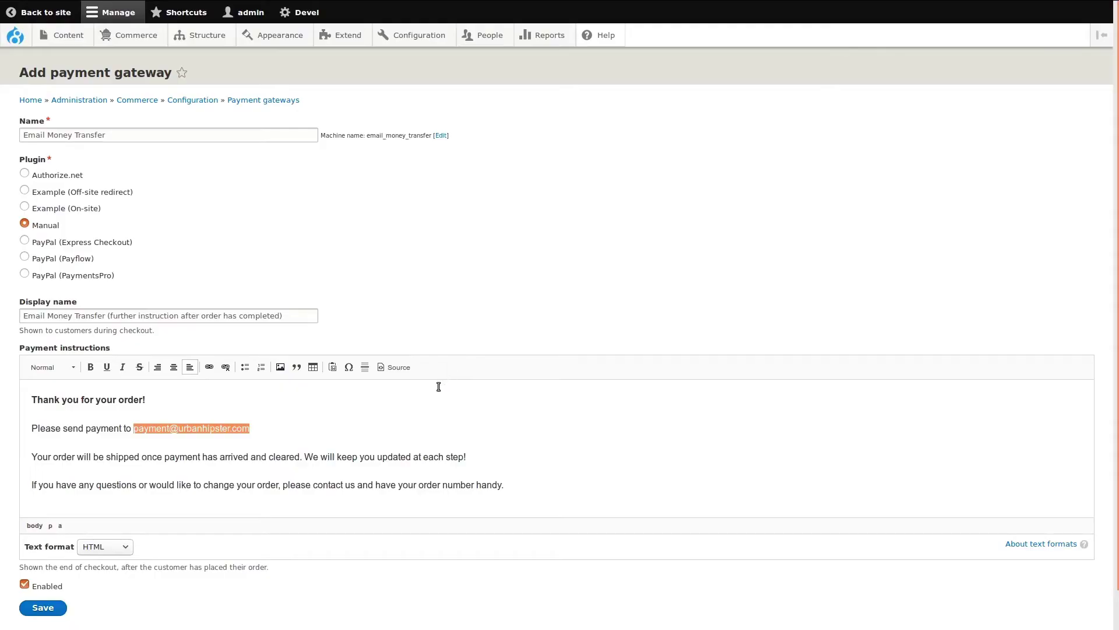
- Link the words 'contact us' in the last paragraph to /contact-us
left_click(341, 457)
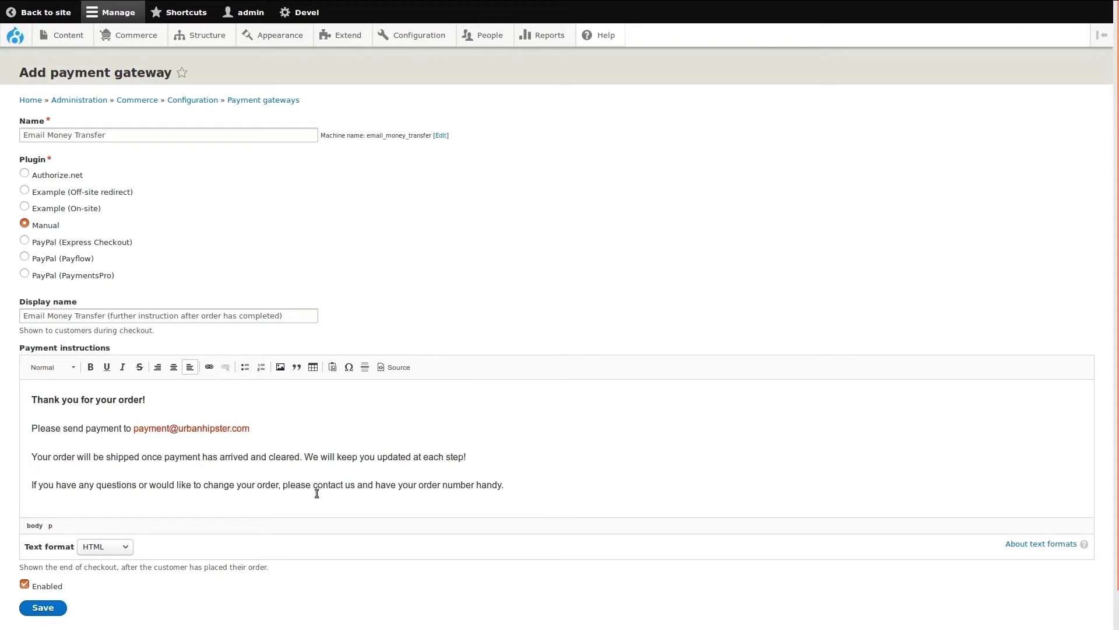
left_click_drag(284, 485, 482, 486)
left_click(402, 486)
left_click_drag(314, 485, 355, 487)
left_click(208, 366)
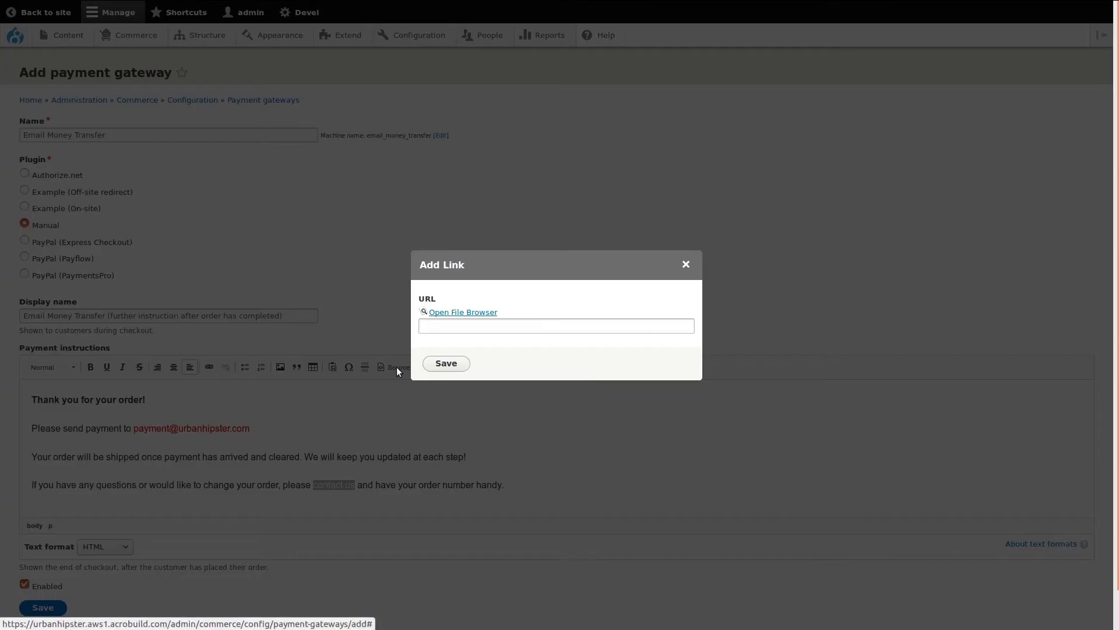
left_click(455, 331)
type("/")
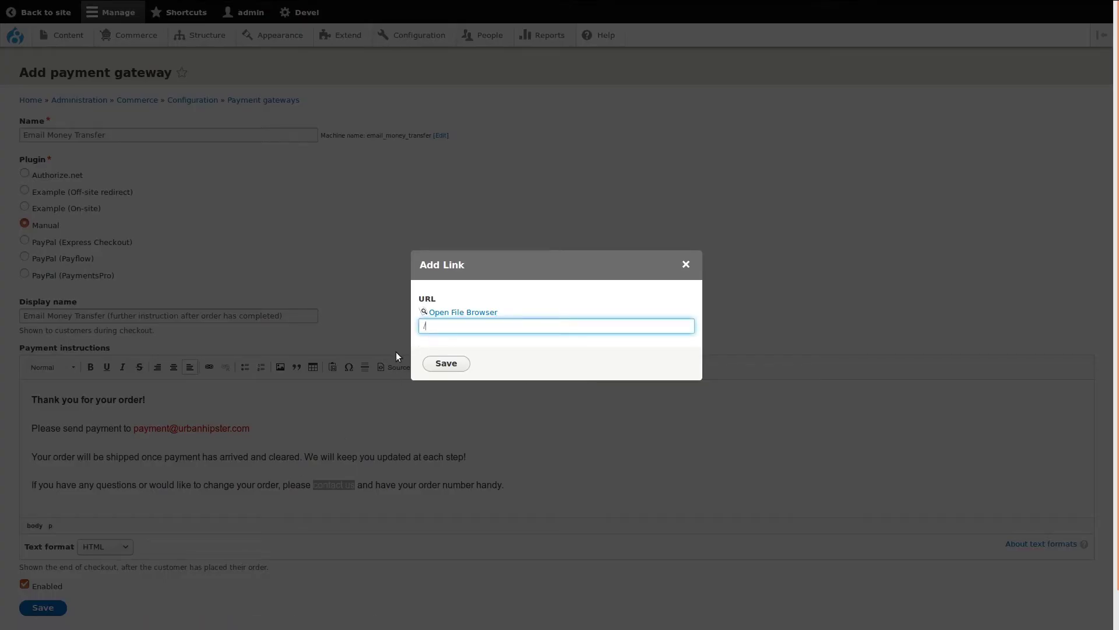
type("contact-us")
left_click(440, 364)
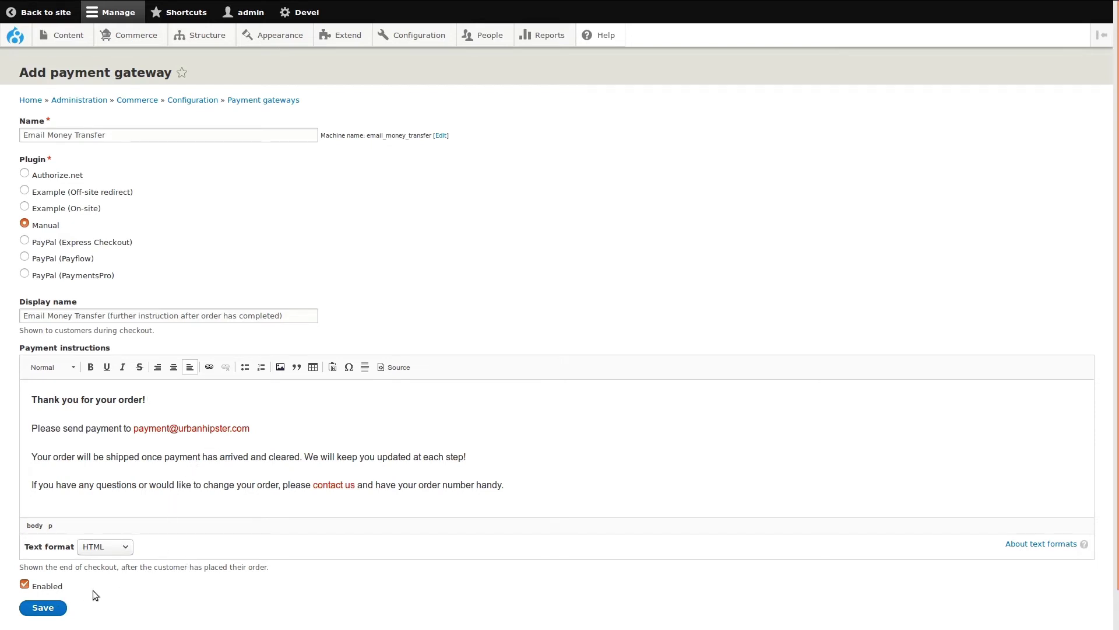
- Save the Email Money Transfer gateway and go back to the storefront
scroll(96, 586, "down", 1)
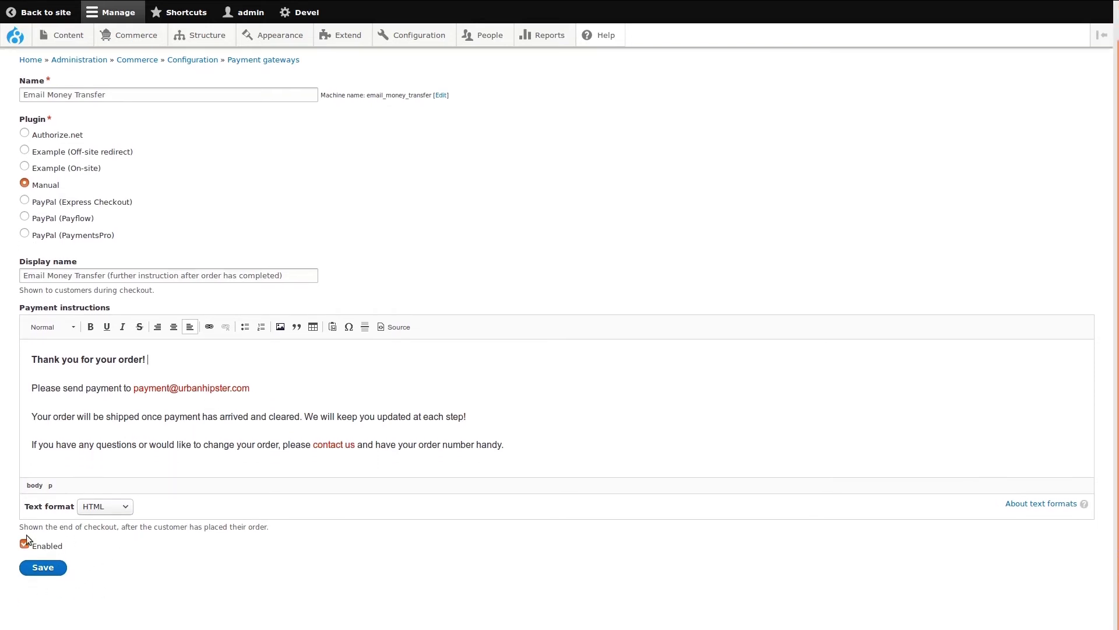
left_click(42, 570)
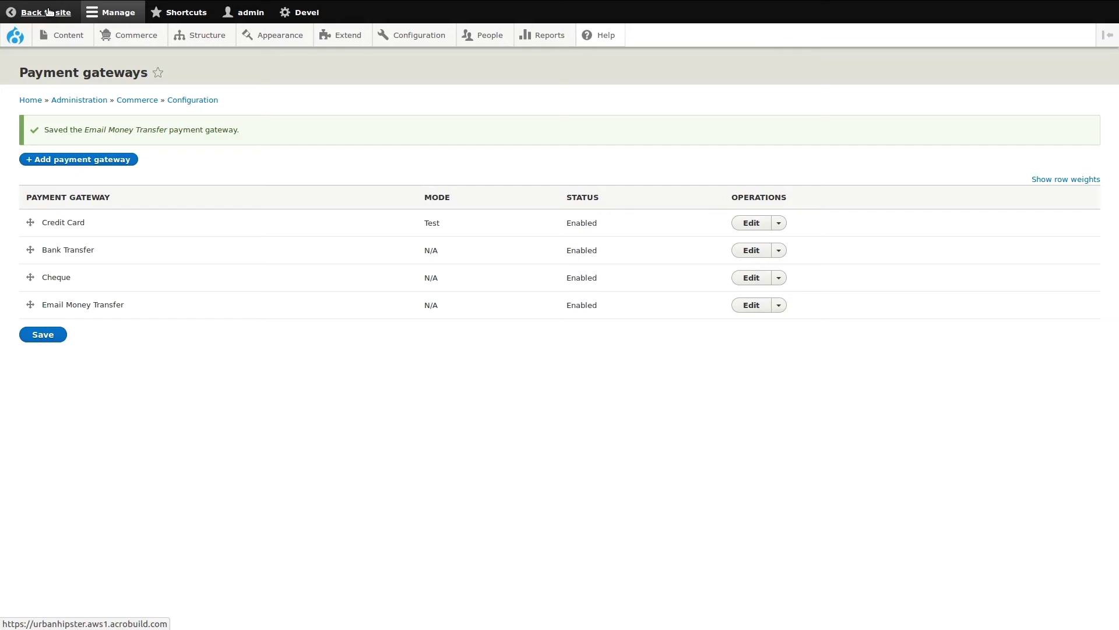
left_click(48, 12)
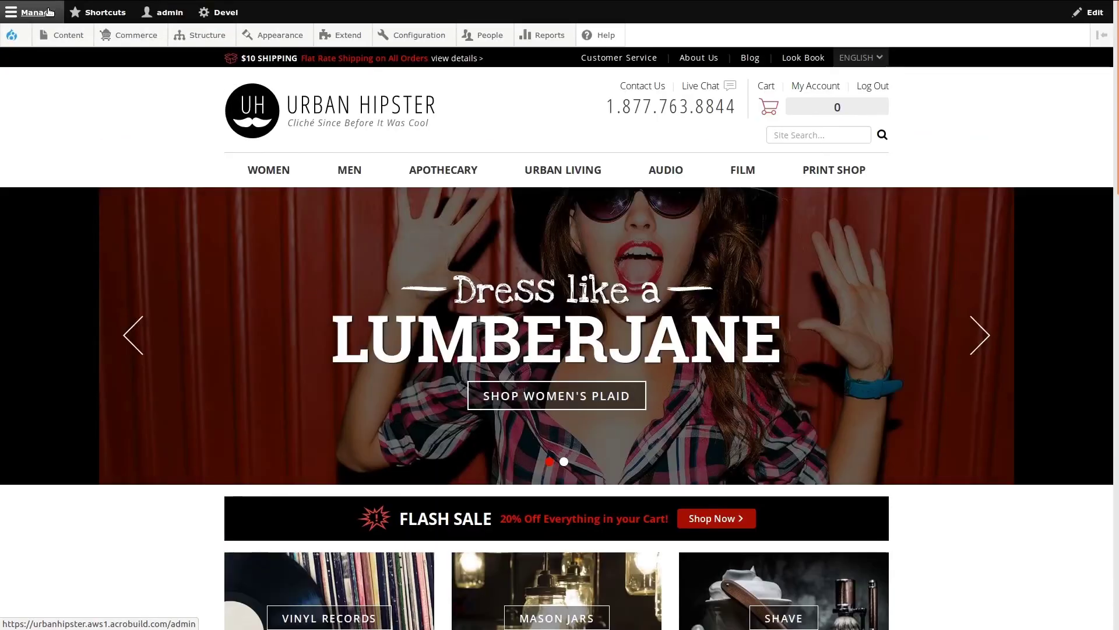
- Add the Super Chill Cooler Bag - Lemon to the cart and begin checkout at $25.60
scroll(700, 366, "down", 5)
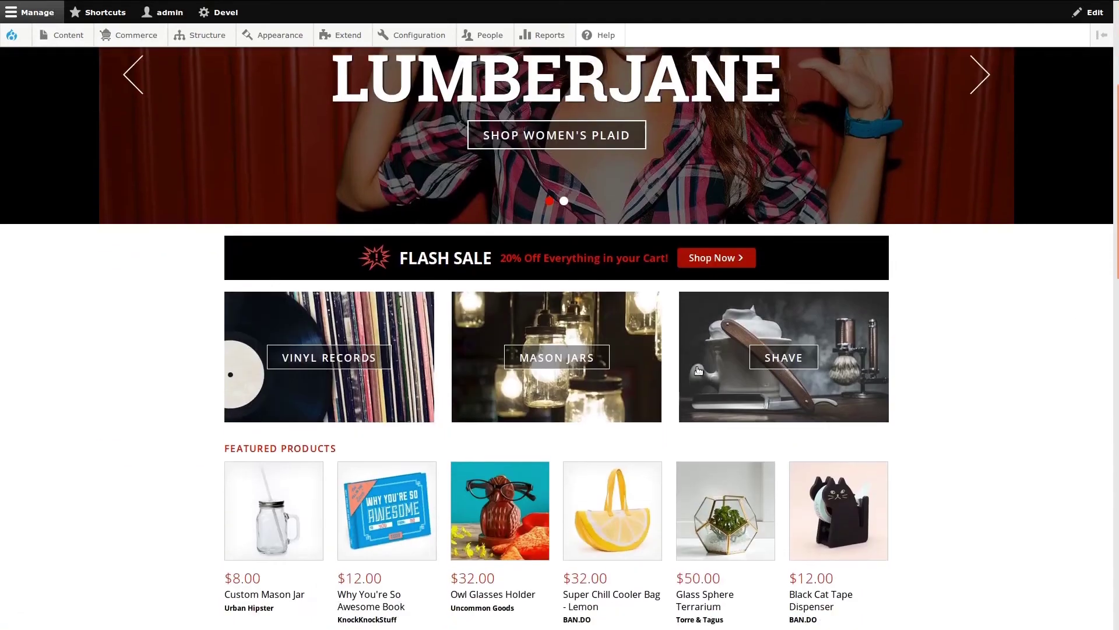
scroll(698, 370, "down", 1)
left_click(618, 437)
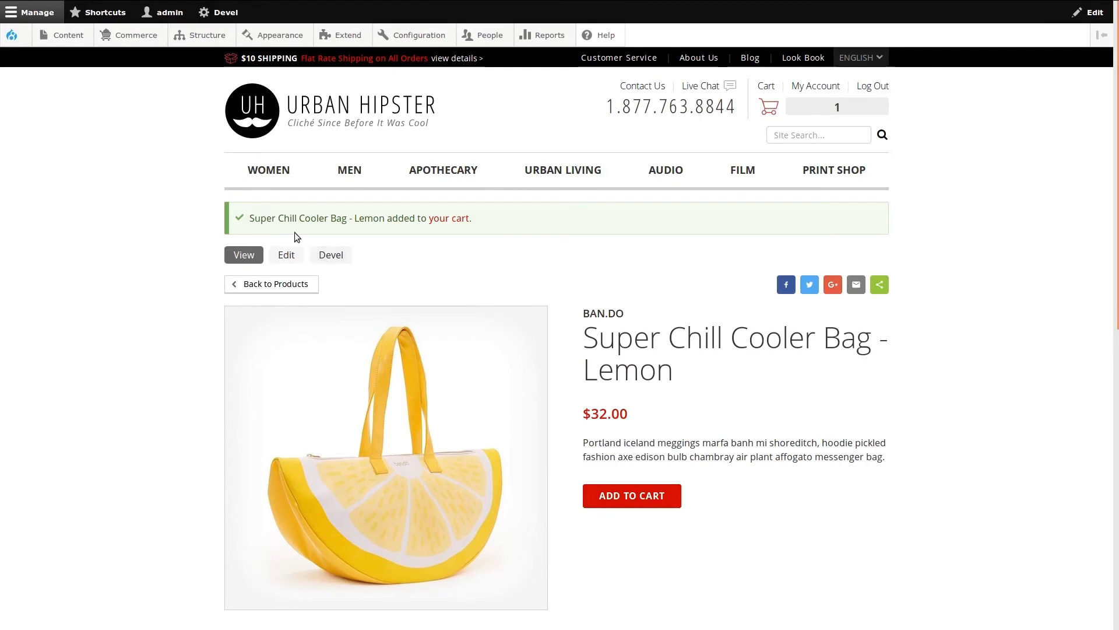
left_click(445, 222)
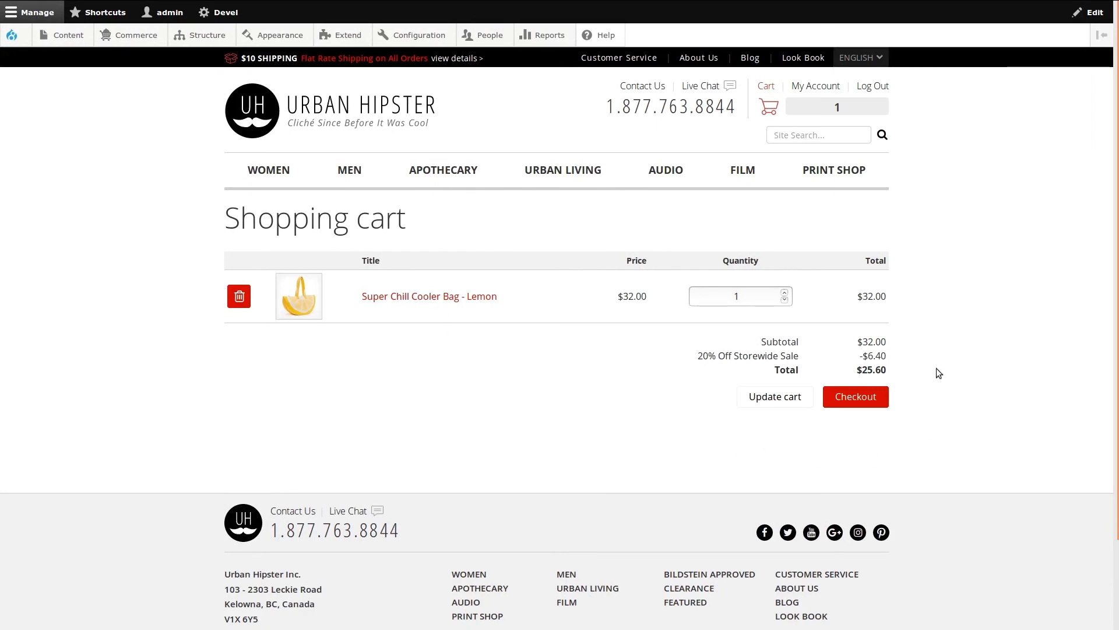
left_click(850, 399)
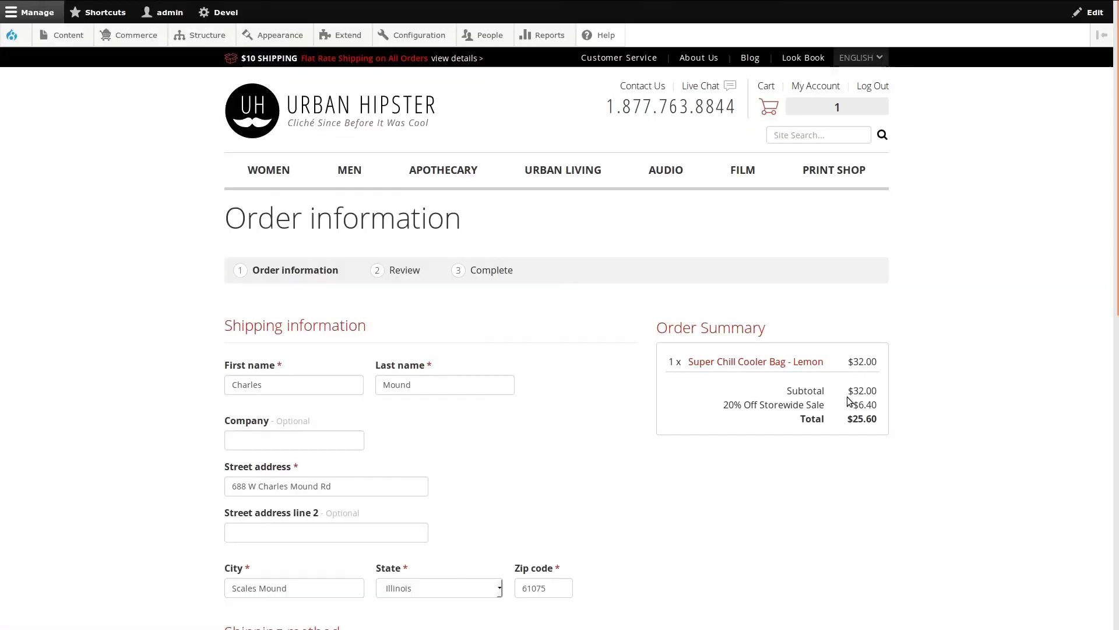
- Choose Email Money Transfer as the checkout payment method
scroll(626, 433, "down", 4)
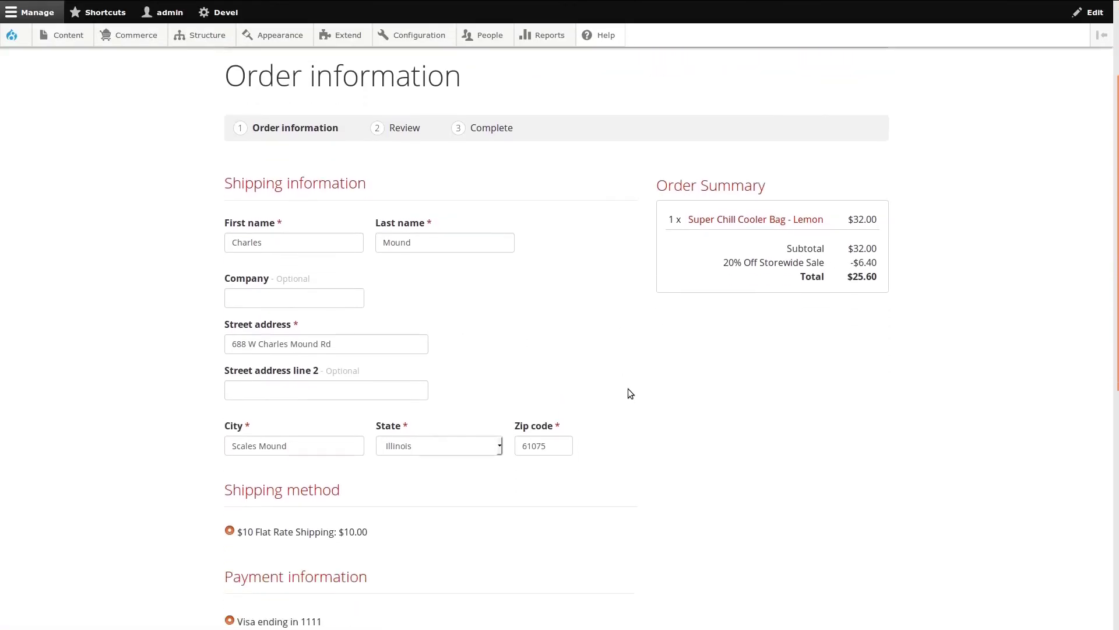
scroll(420, 429, "down", 1)
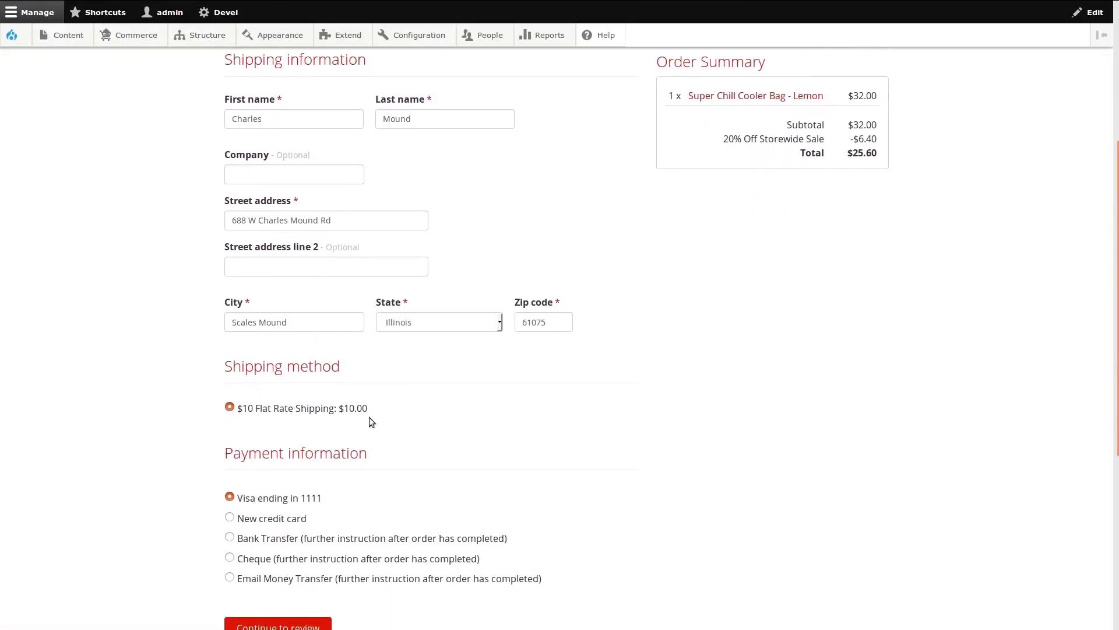
scroll(509, 422, "down", 3)
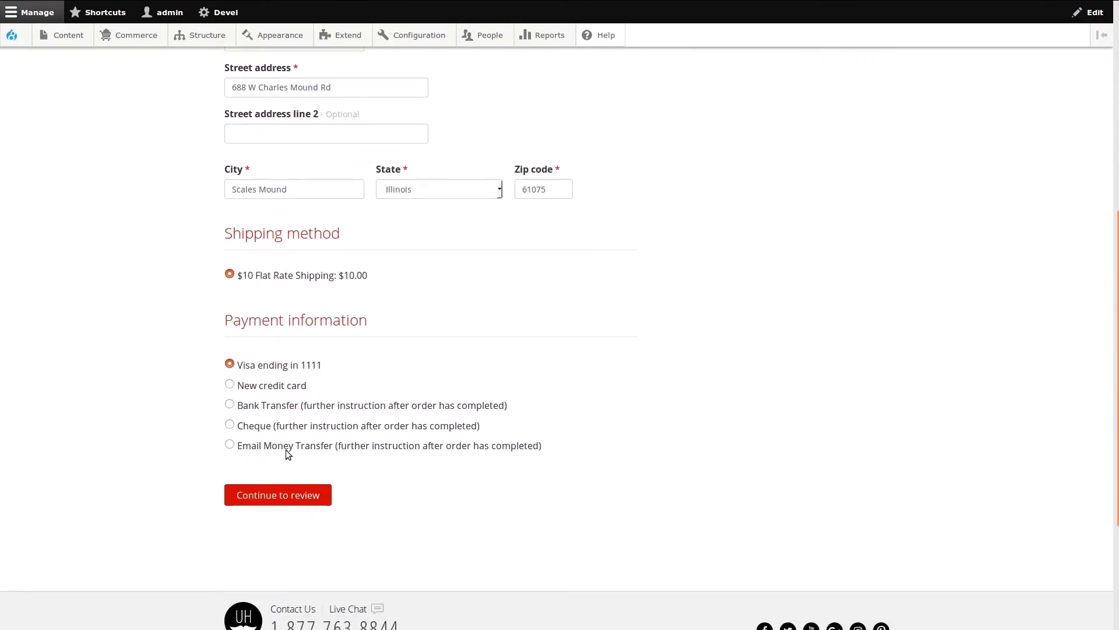
left_click(230, 446)
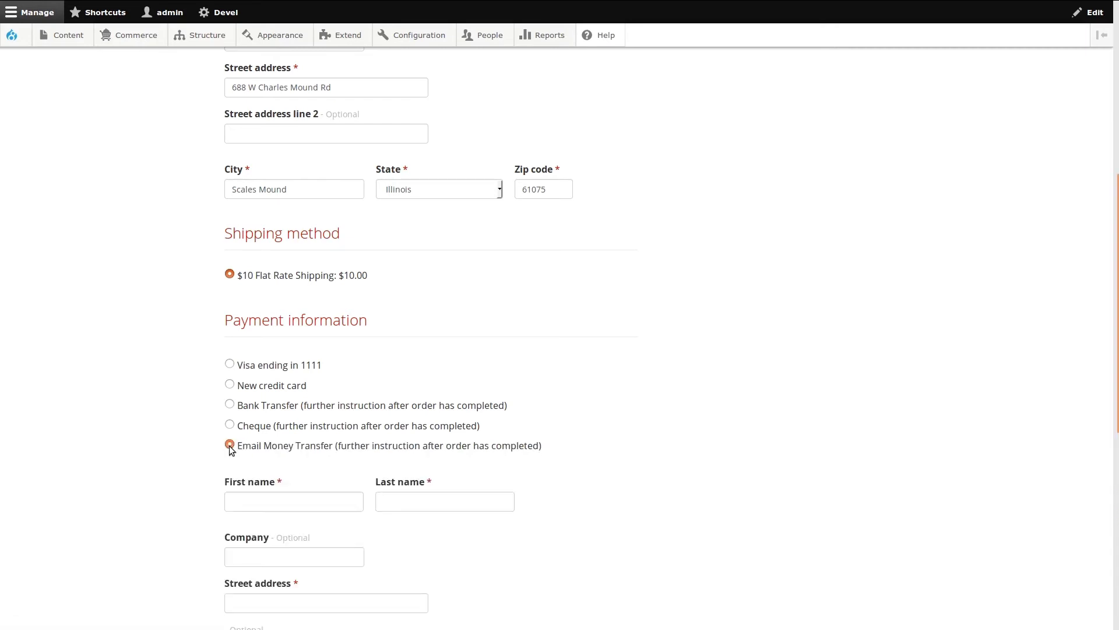
scroll(180, 423, "down", 3)
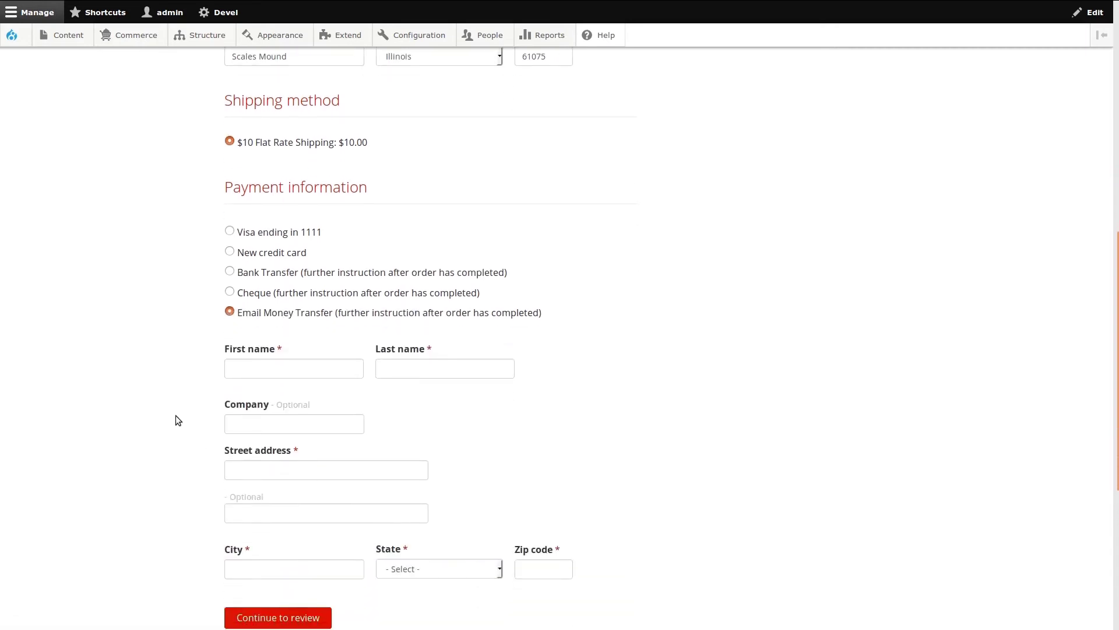
- Fill the billing first and last name from autocomplete suggestions
left_click(243, 374)
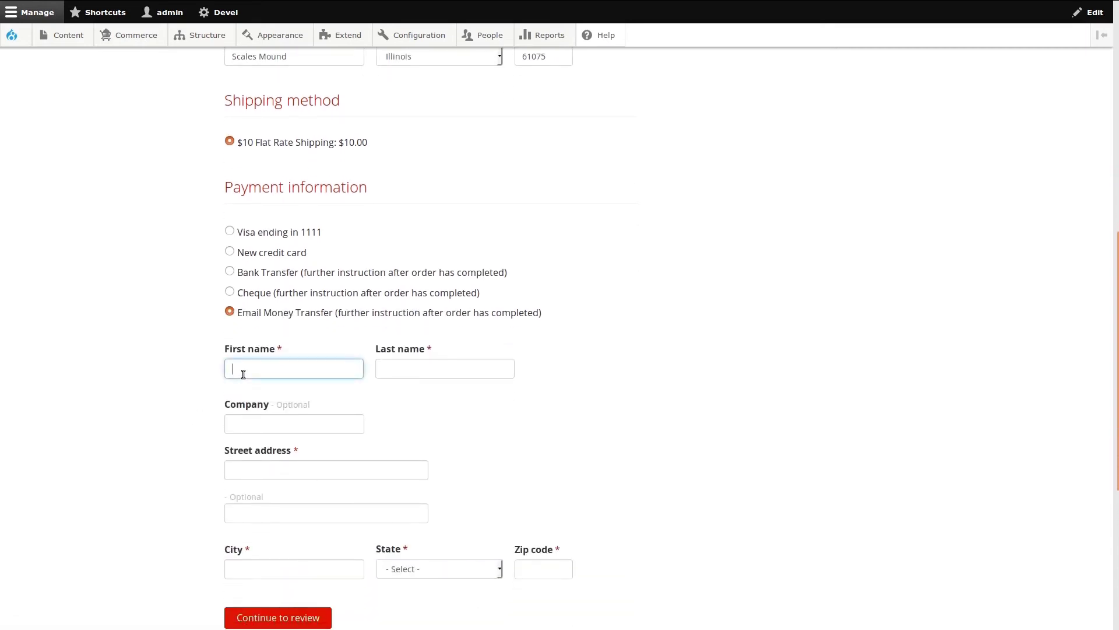
type("Ch")
left_click(246, 390)
left_click(385, 368)
type("M")
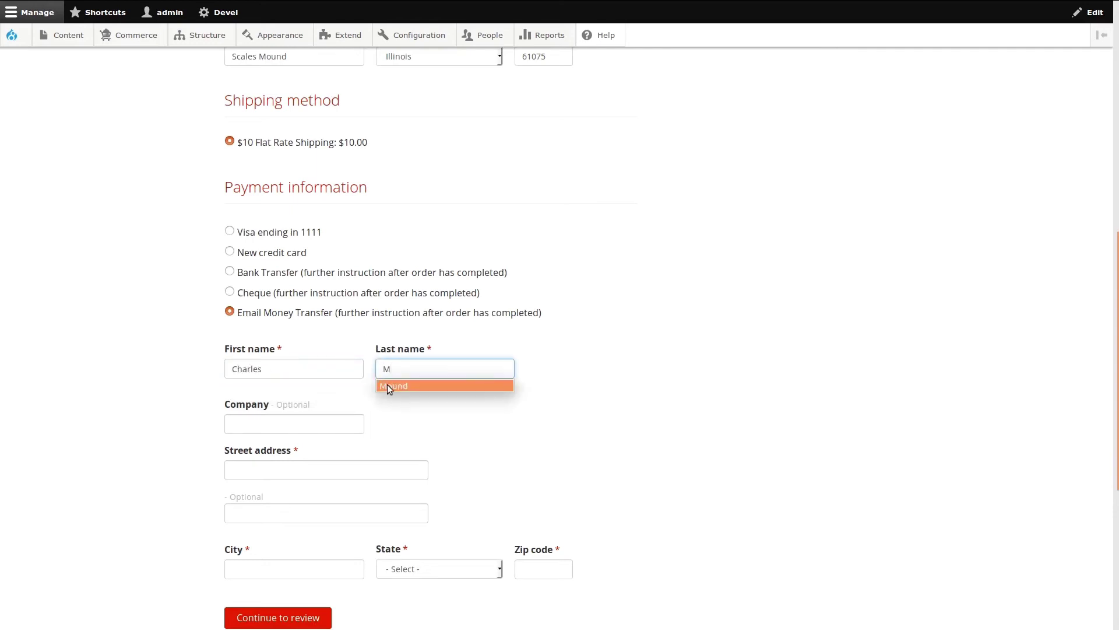
left_click(387, 385)
- Fill the billing street address from autofill
scroll(376, 445, "down", 2)
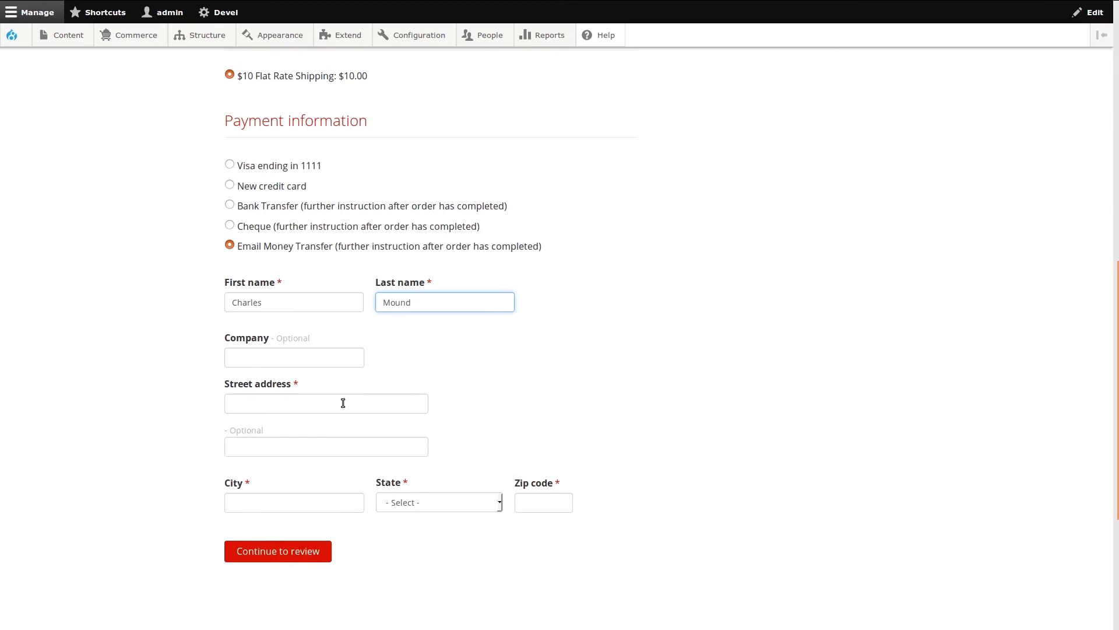
left_click(343, 402)
scroll(442, 401, "up", 5)
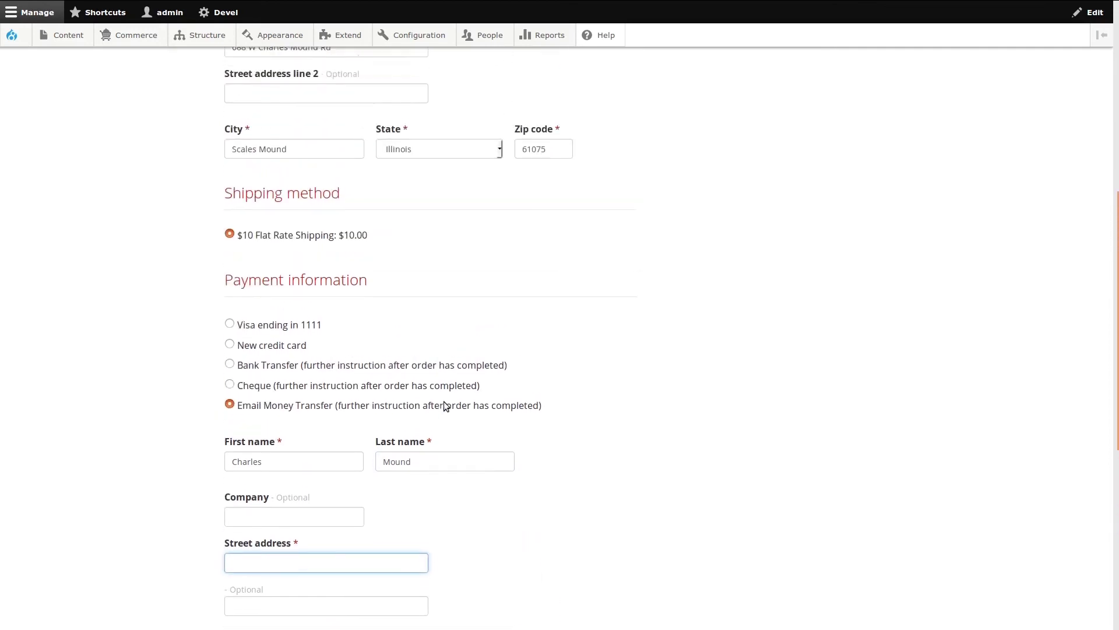
scroll(443, 401, "down", 7)
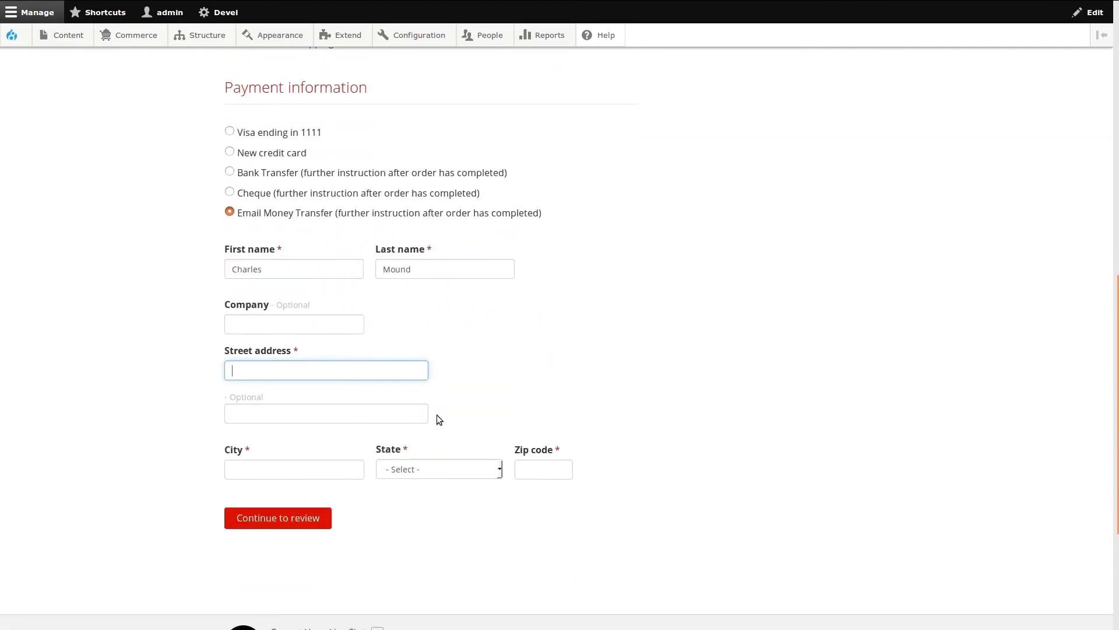
type("6")
left_click(332, 387)
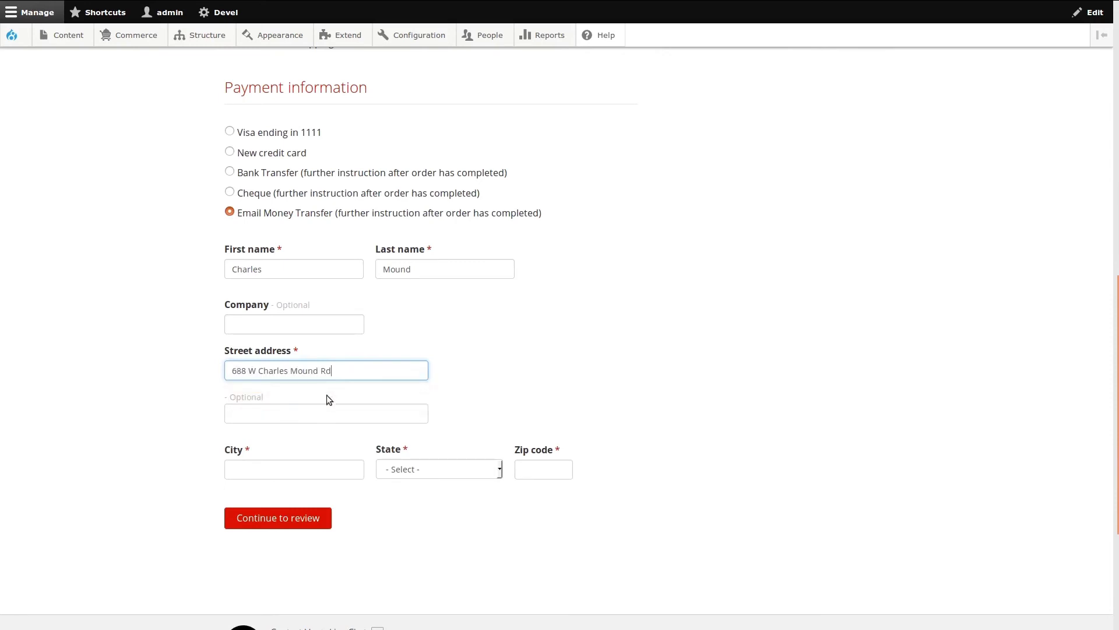
- Complete the billing city, state and zip code
left_click(306, 464)
type("S")
left_click(292, 487)
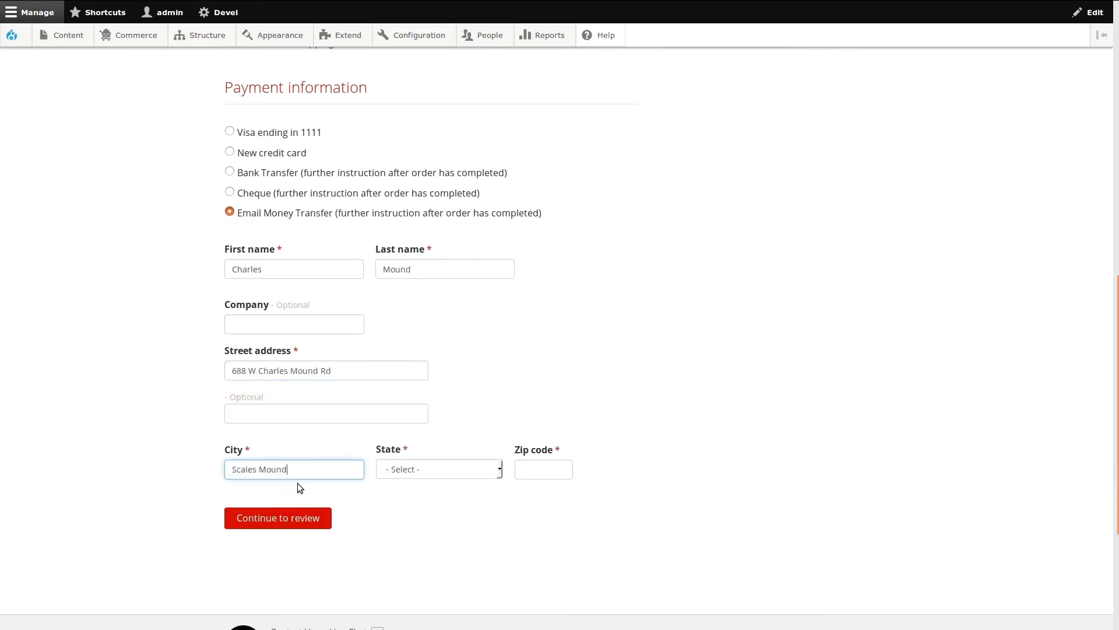
left_click(423, 467)
left_click(419, 452)
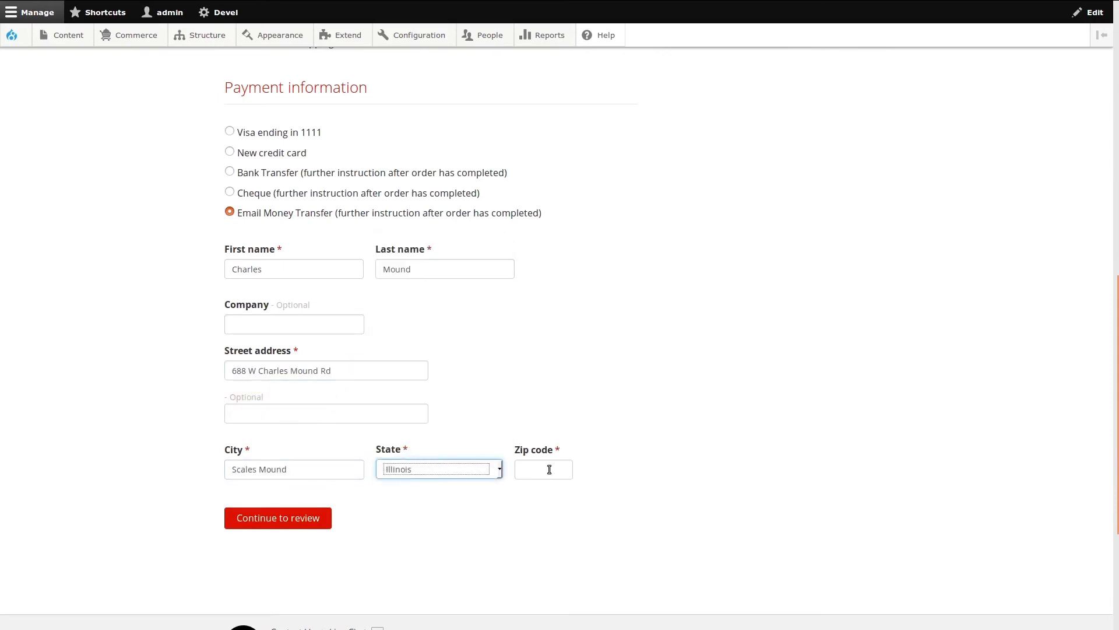
left_click(535, 470)
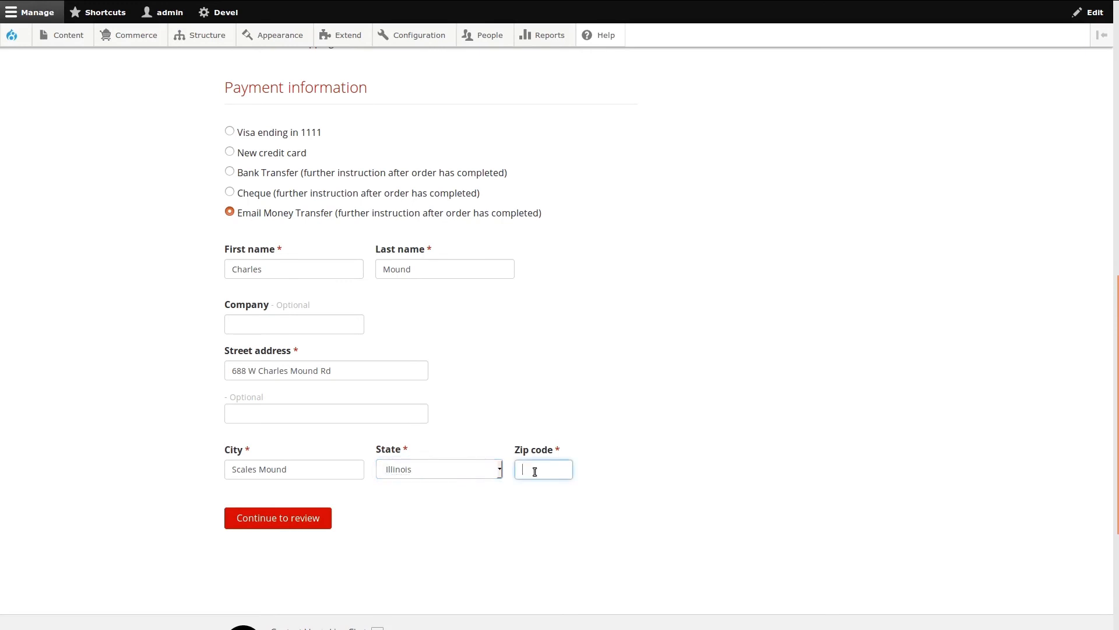
type("6")
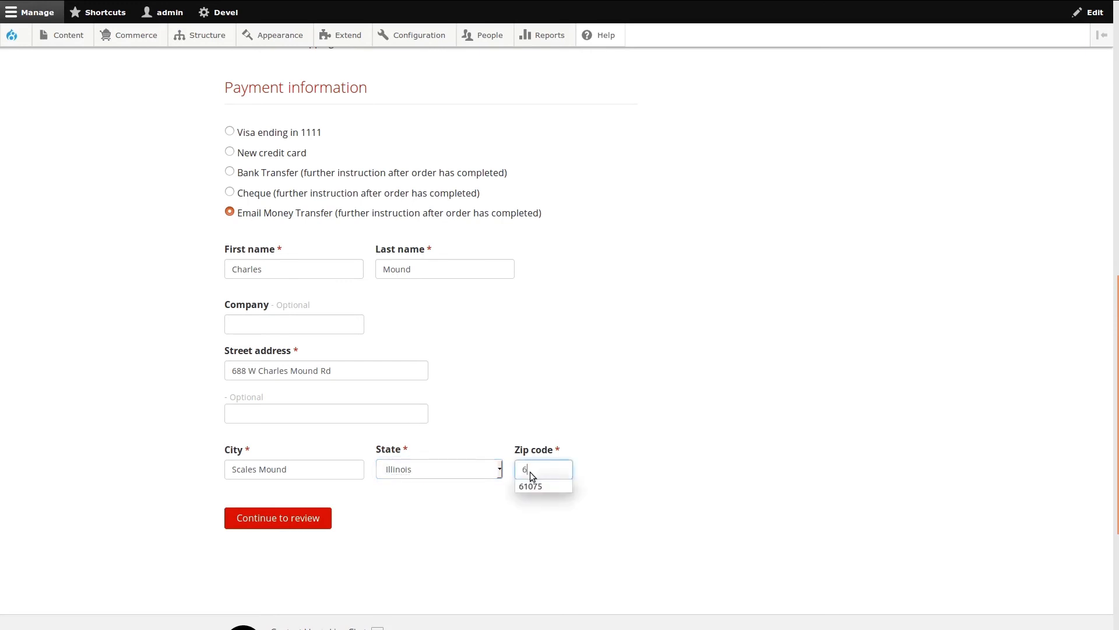
left_click(528, 484)
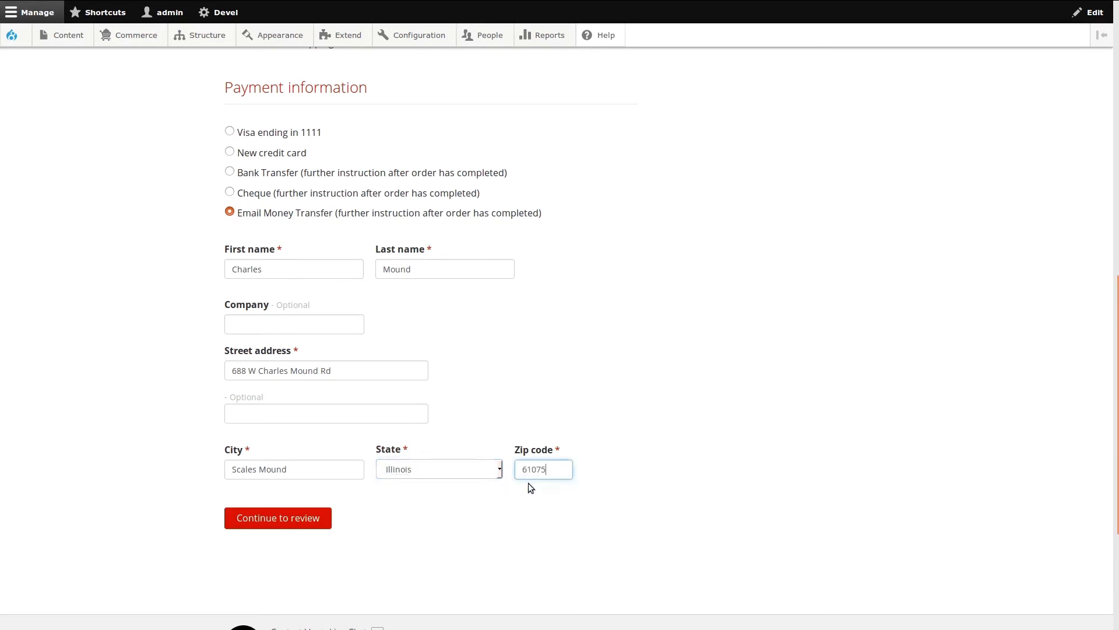
- Review the $33.60 order paid by Email Money Transfer and complete the purchase
left_click(292, 523)
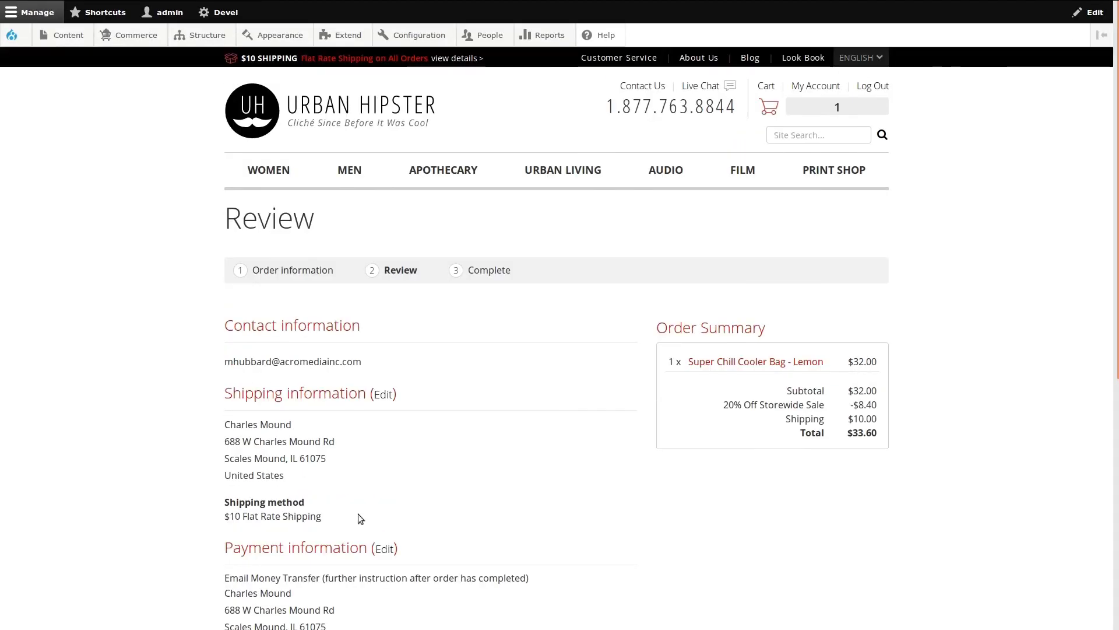
scroll(548, 464, "down", 3)
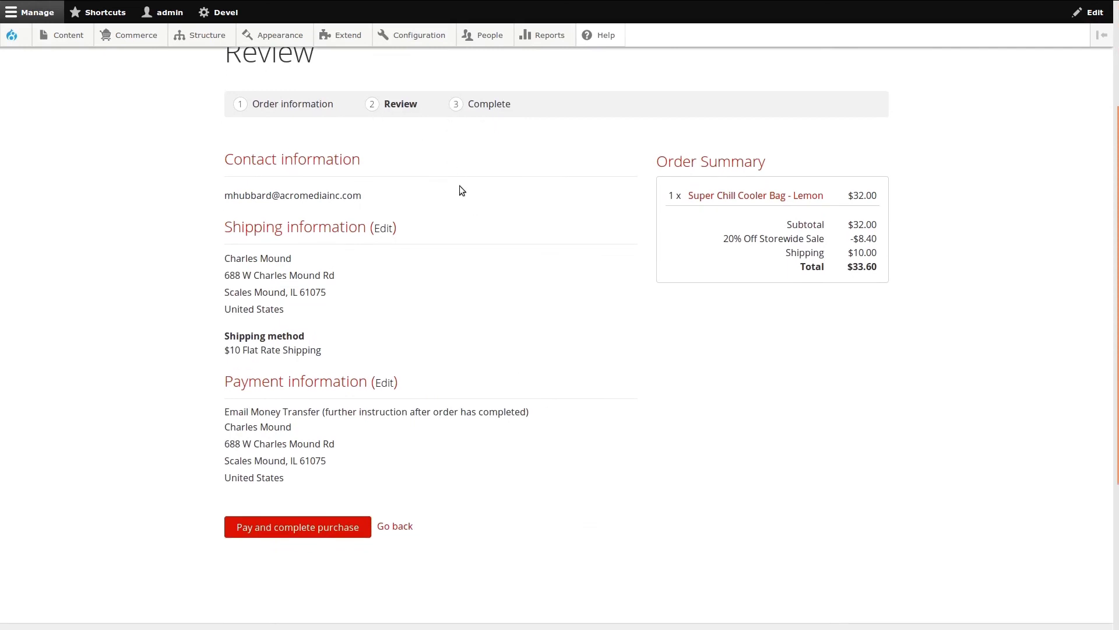
left_click(314, 533)
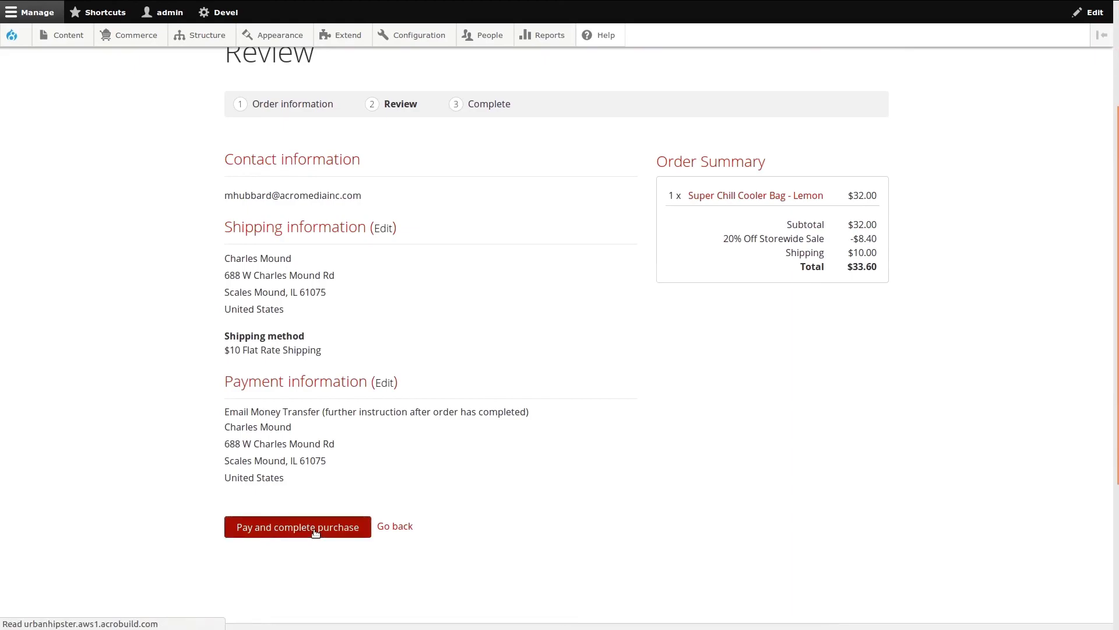
scroll(515, 362, "down", 1)
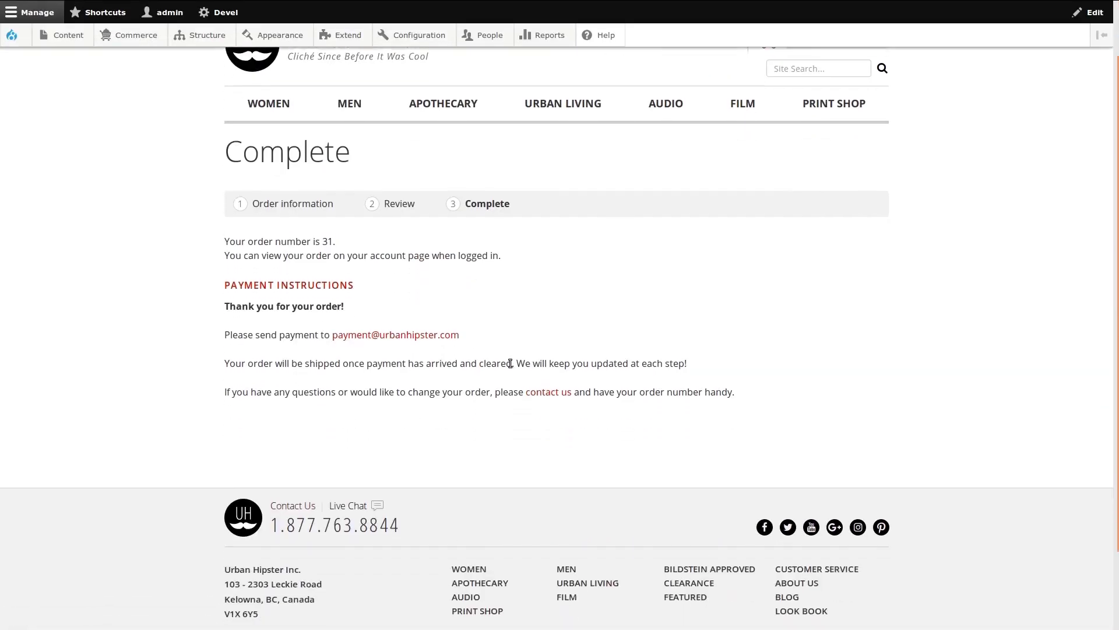
left_click_drag(225, 244, 340, 240)
left_click(399, 262)
scroll(238, 443, "up", 2)
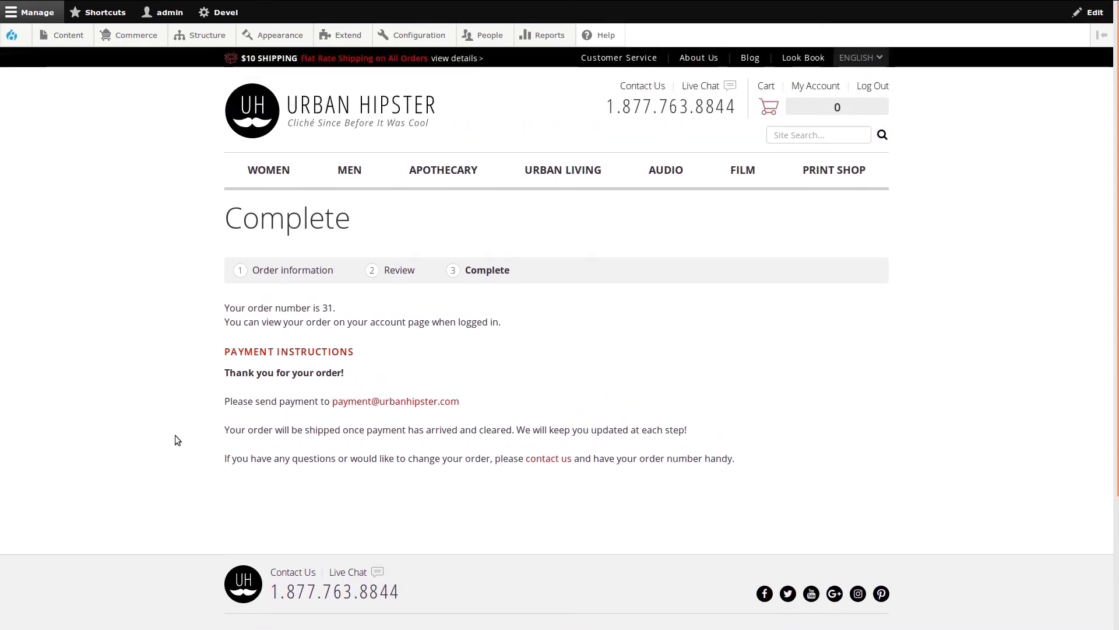